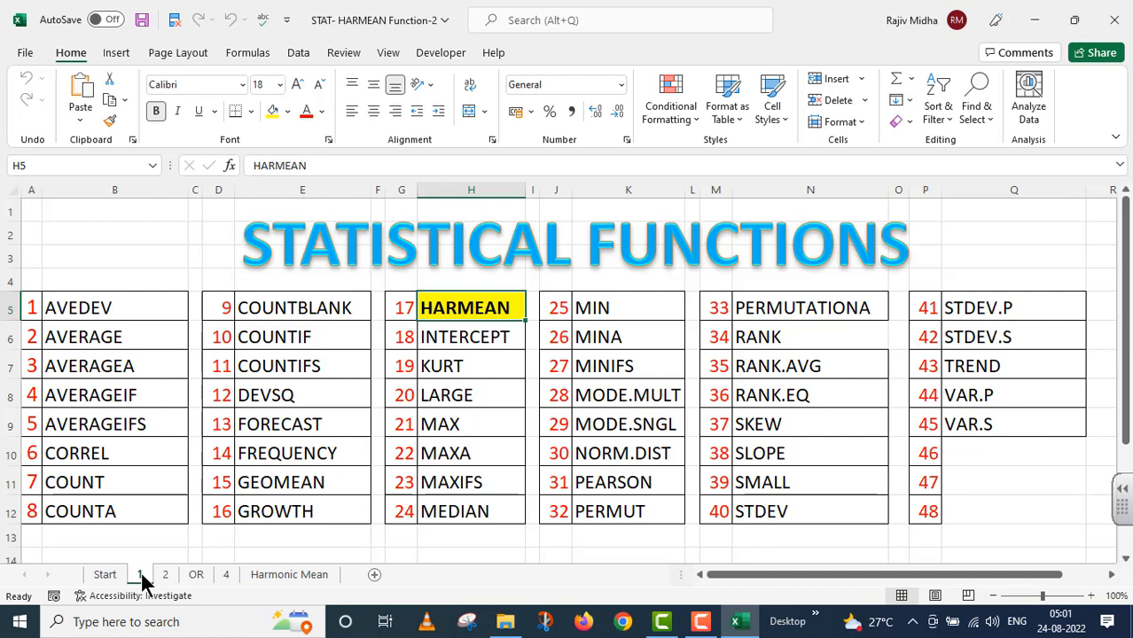
On the Harmonic Mean sheet, calculate each mark's reciprocal with =1/C4 in D4, filled down through D15
left_click(165, 574)
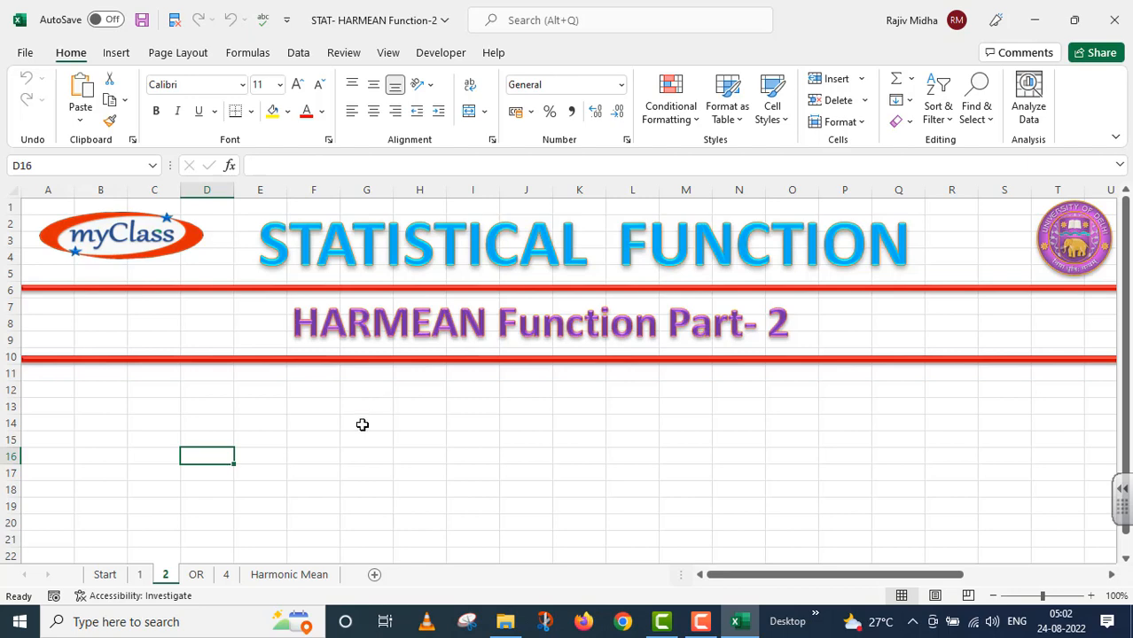
left_click(289, 575)
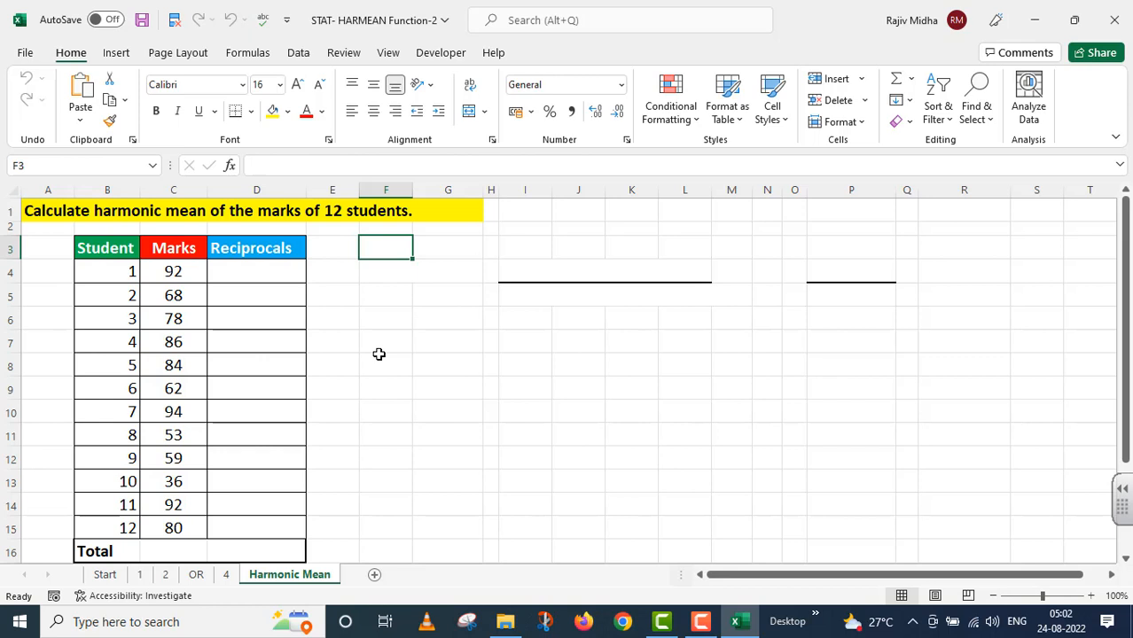
left_click(256, 272)
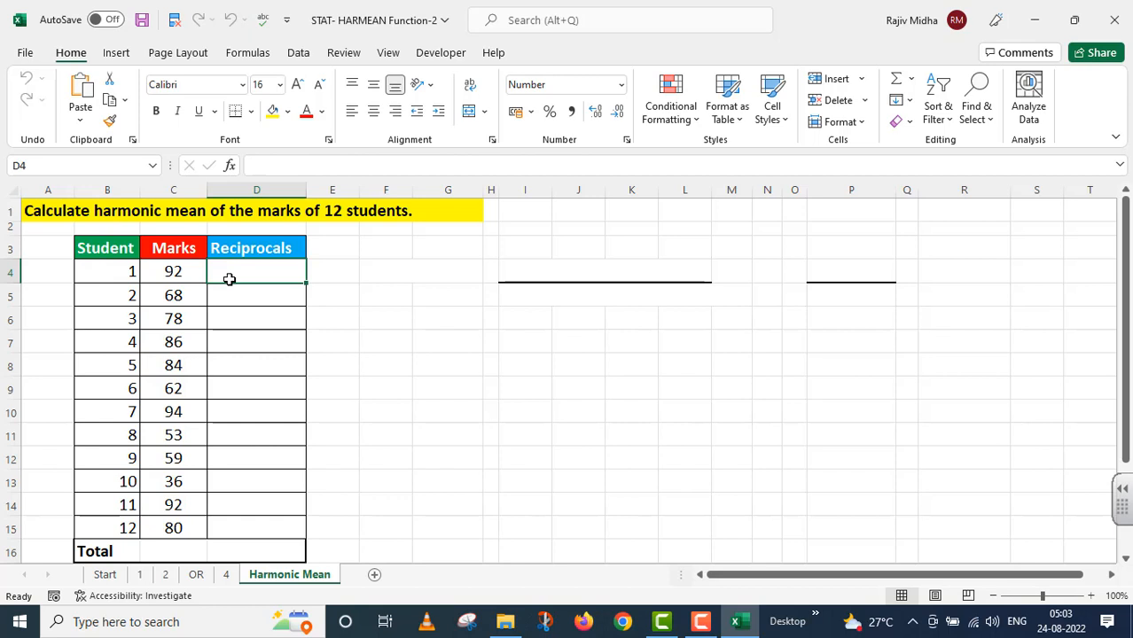
type("=")
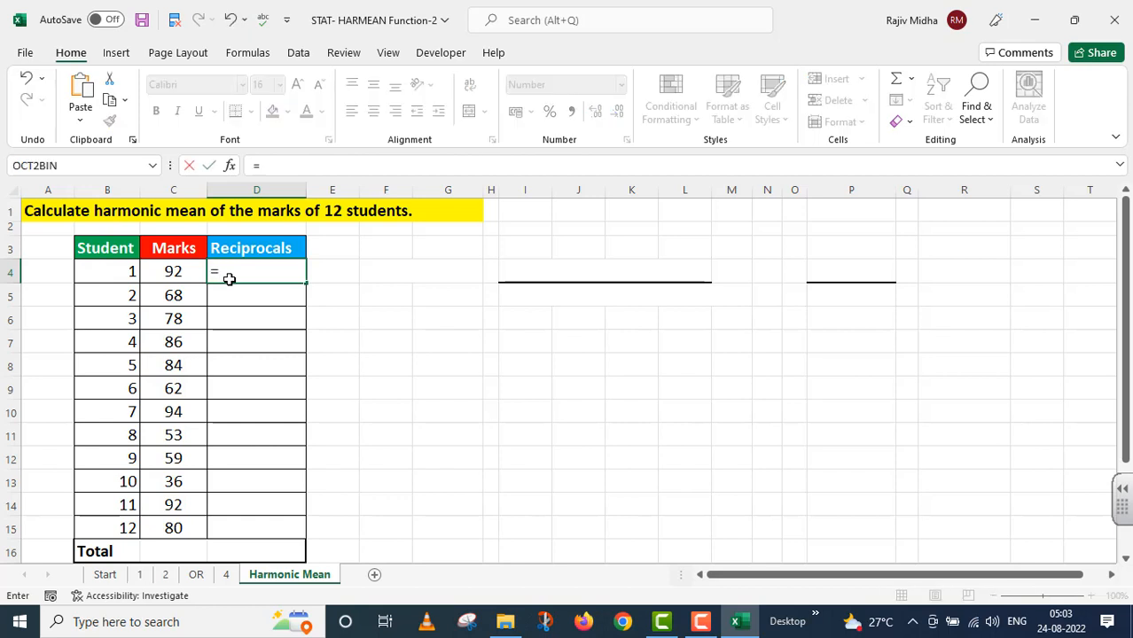
type("1/")
left_click(170, 276)
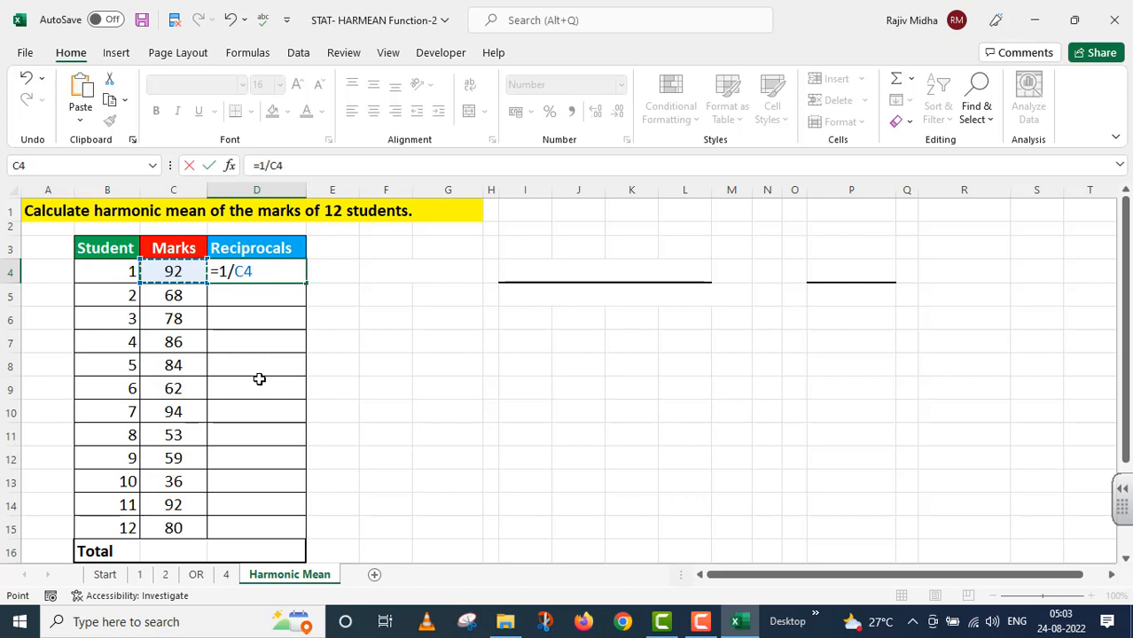
key("Return")
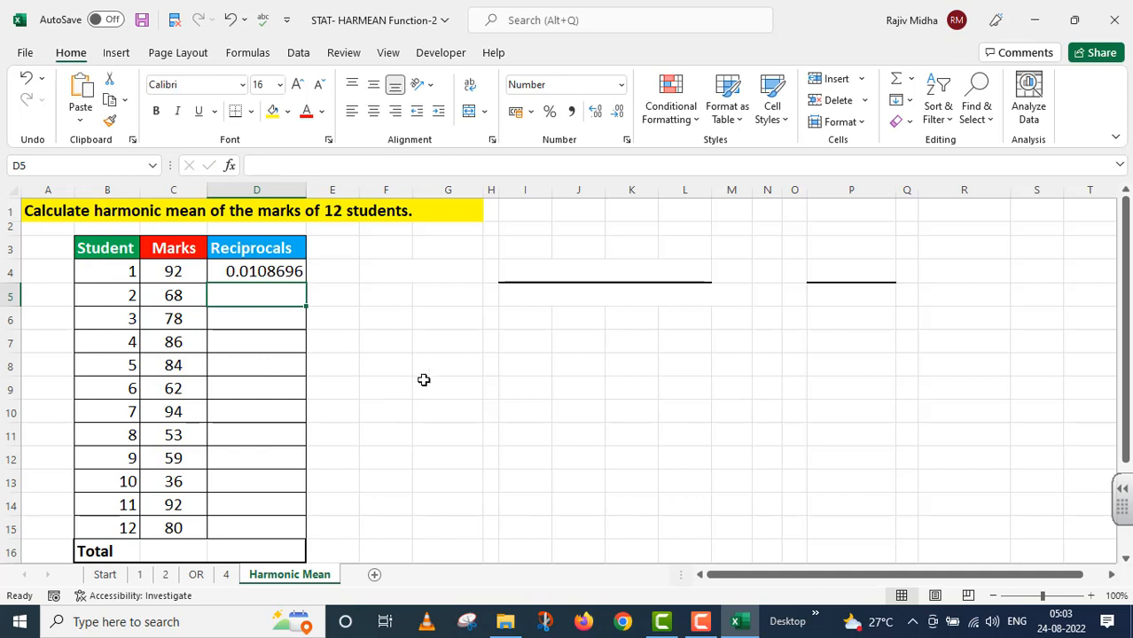
left_click(262, 270)
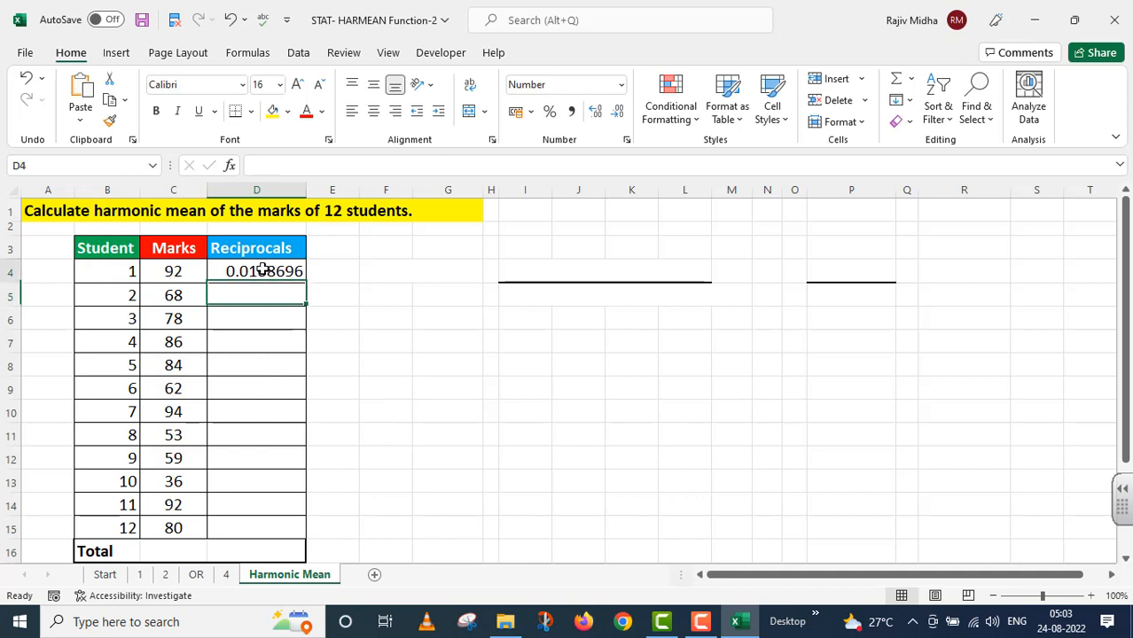
left_click_drag(305, 282, 304, 537)
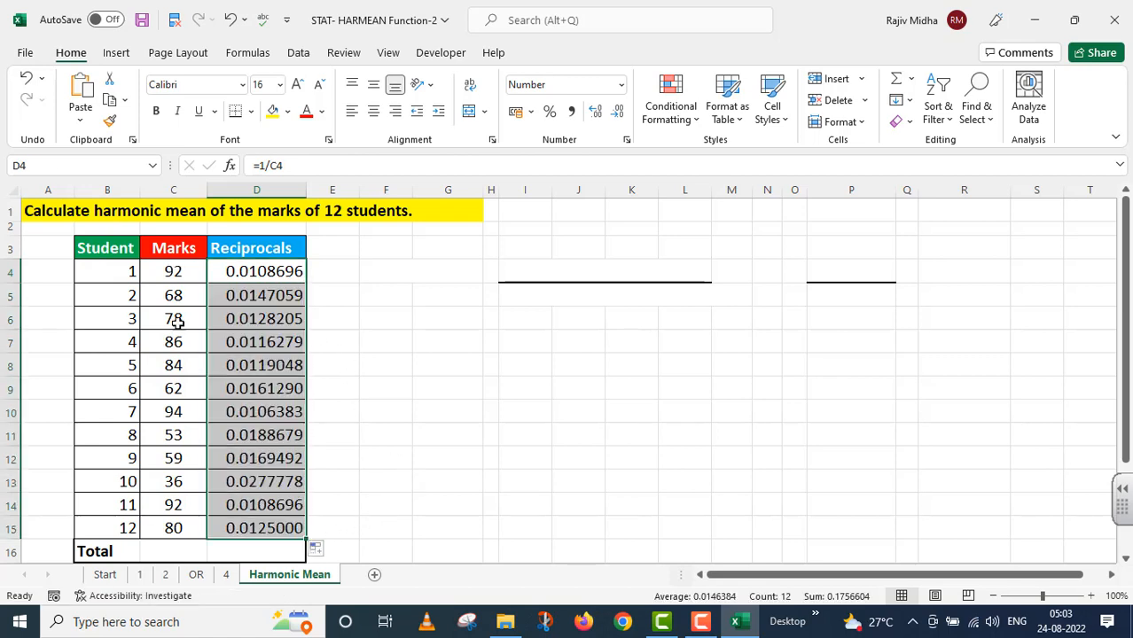
Total the reciprocals in D16 with =SUM(D4:D15)
left_click(226, 547)
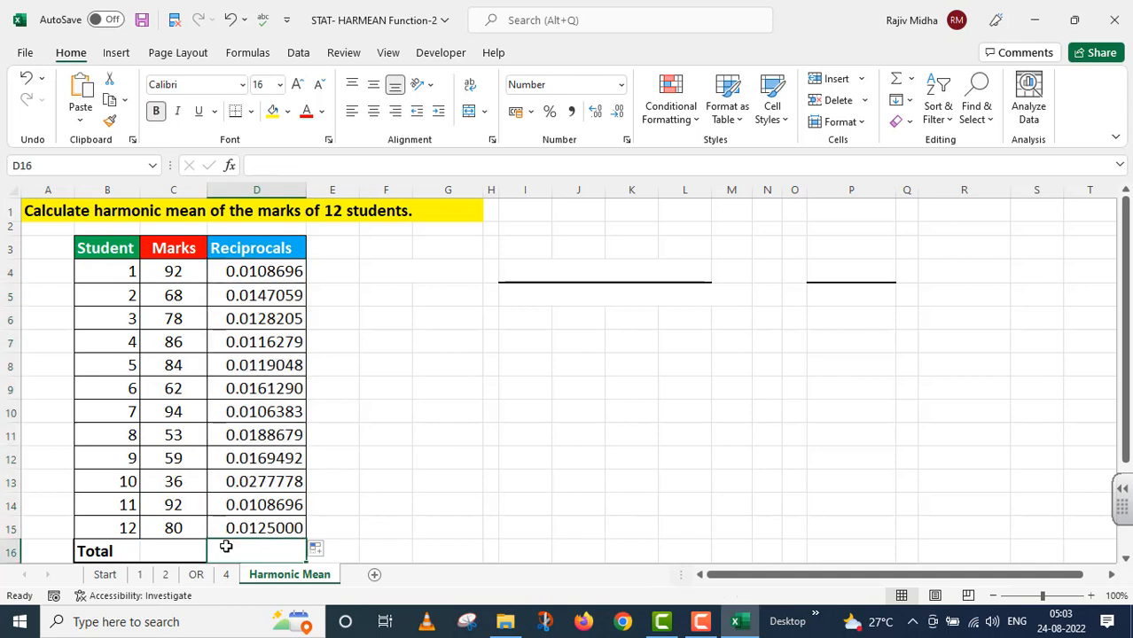
double_click(240, 551)
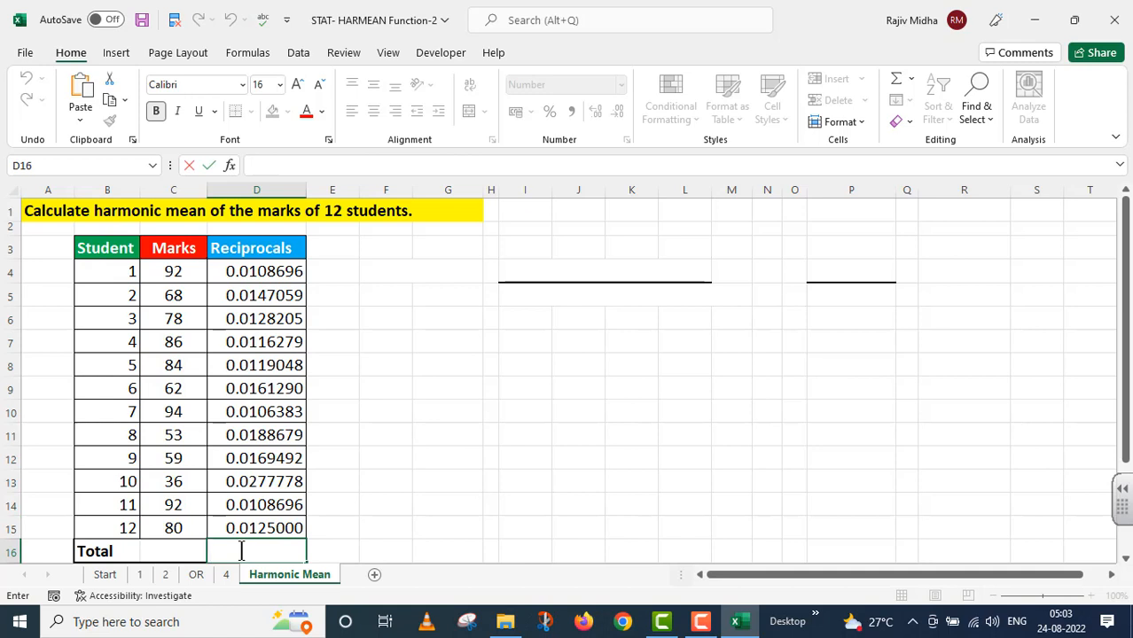
type("=SUM(")
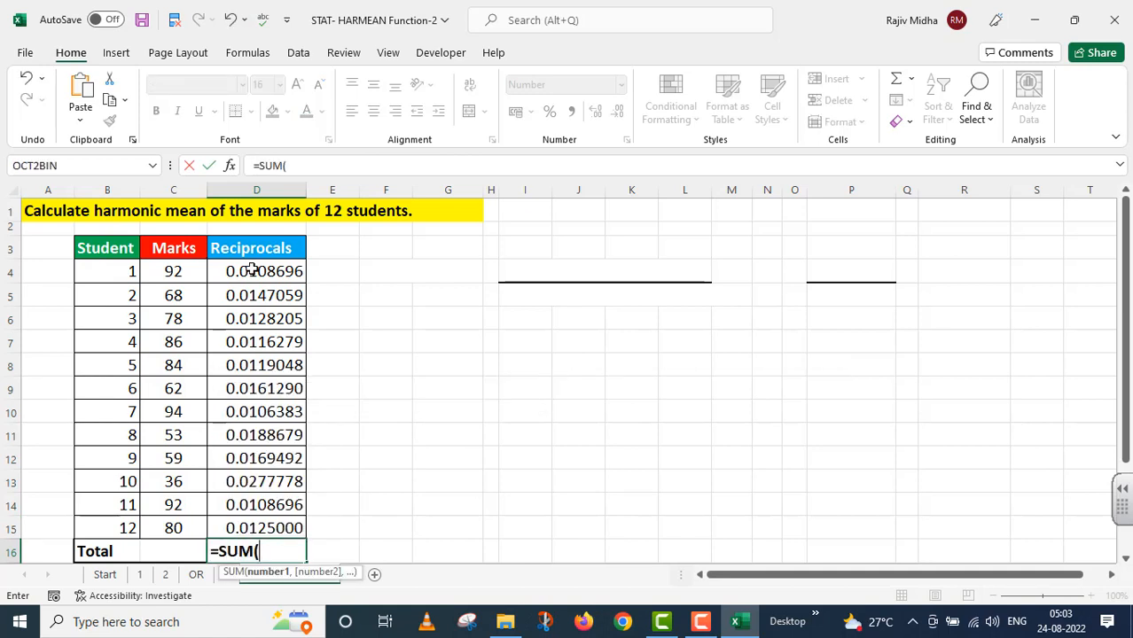
left_click_drag(252, 270, 357, 518)
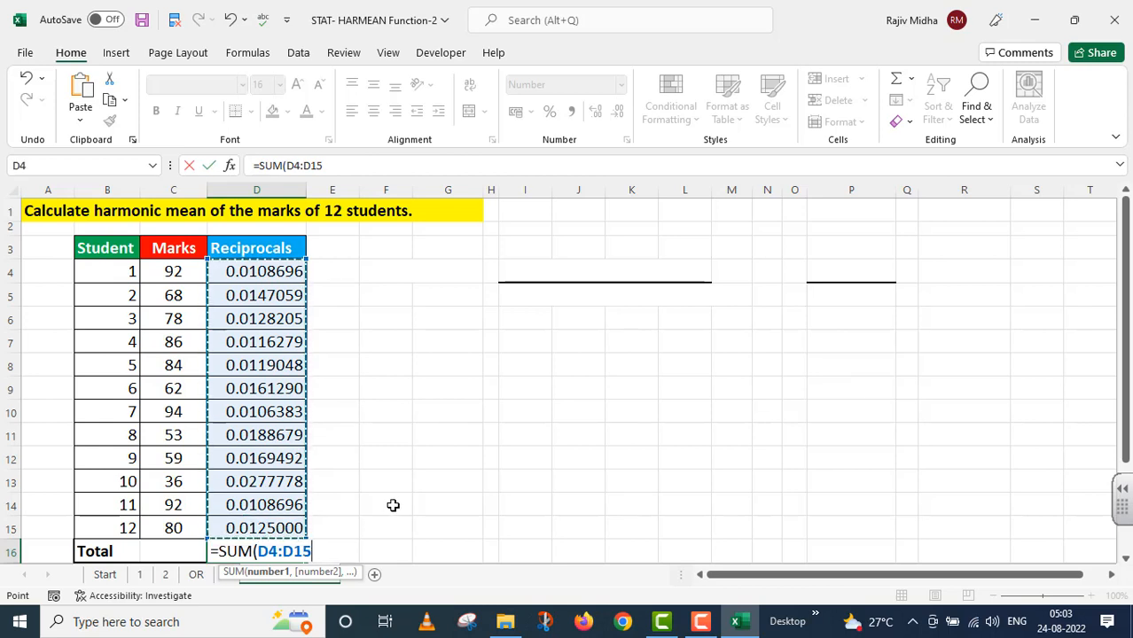
type(")")
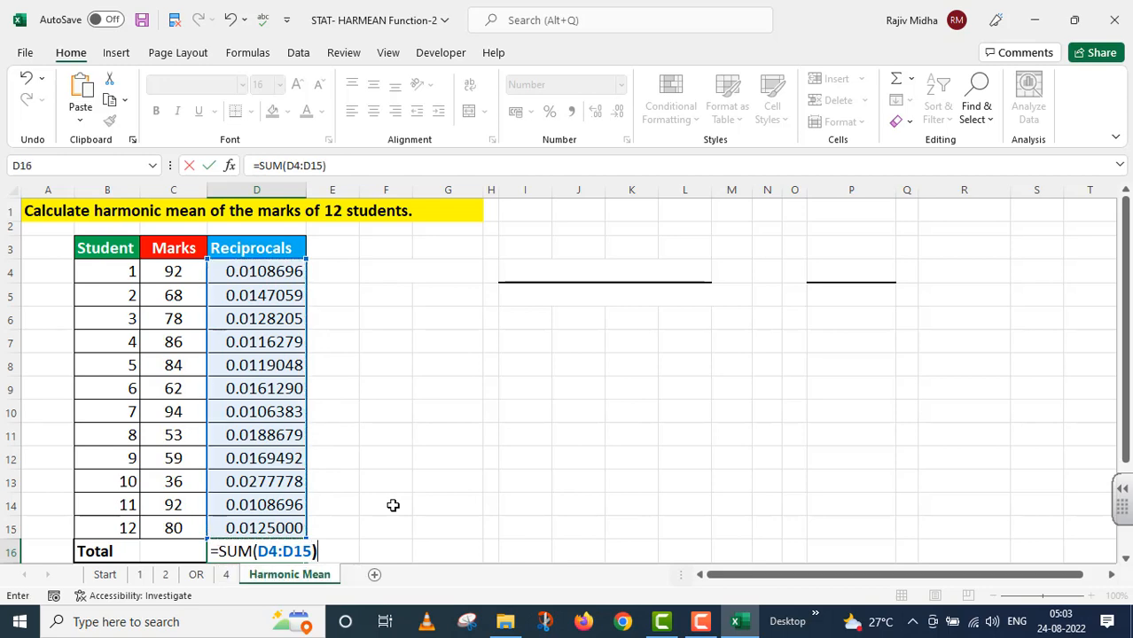
key("Return")
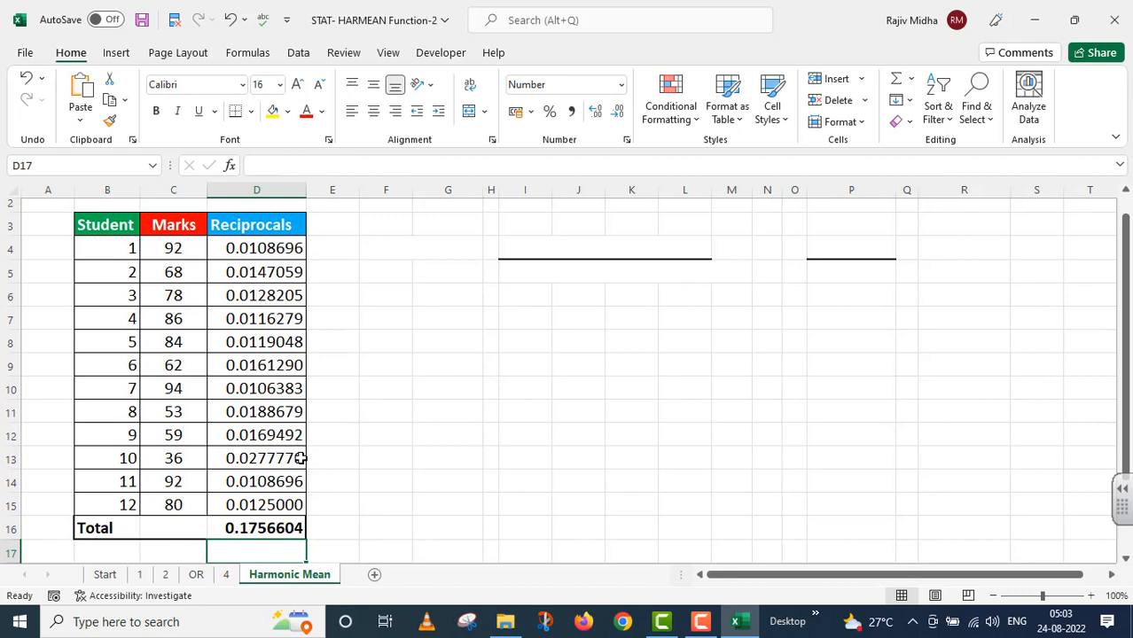
Enter the heading "Statistical Formula" in cell G3
scroll(301, 459, "up", 1)
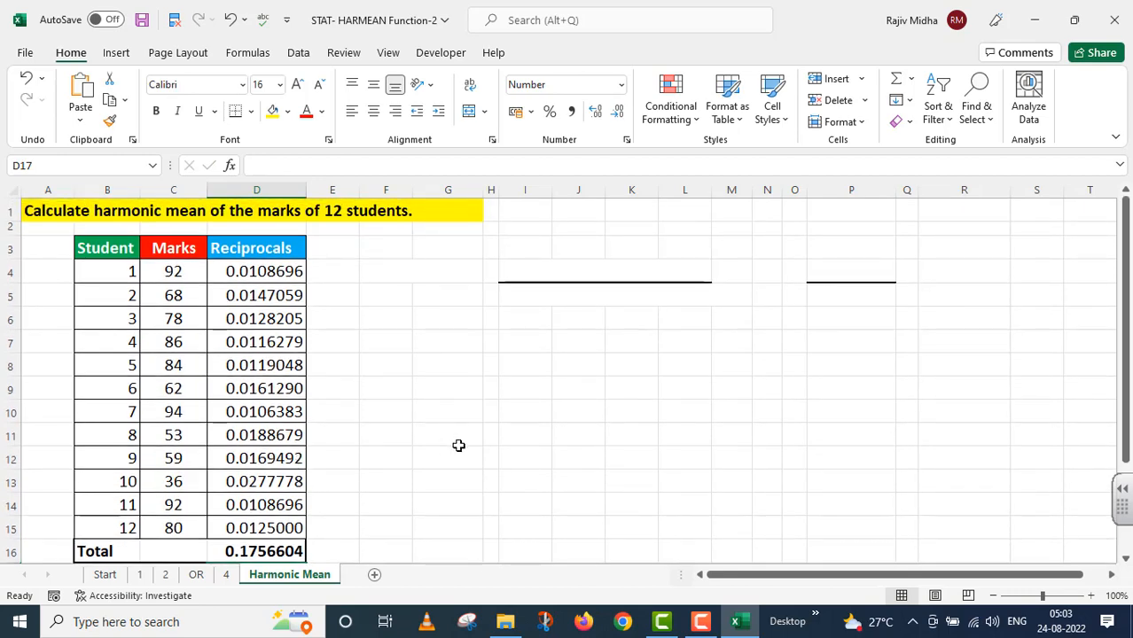
left_click(437, 249)
type("Stat")
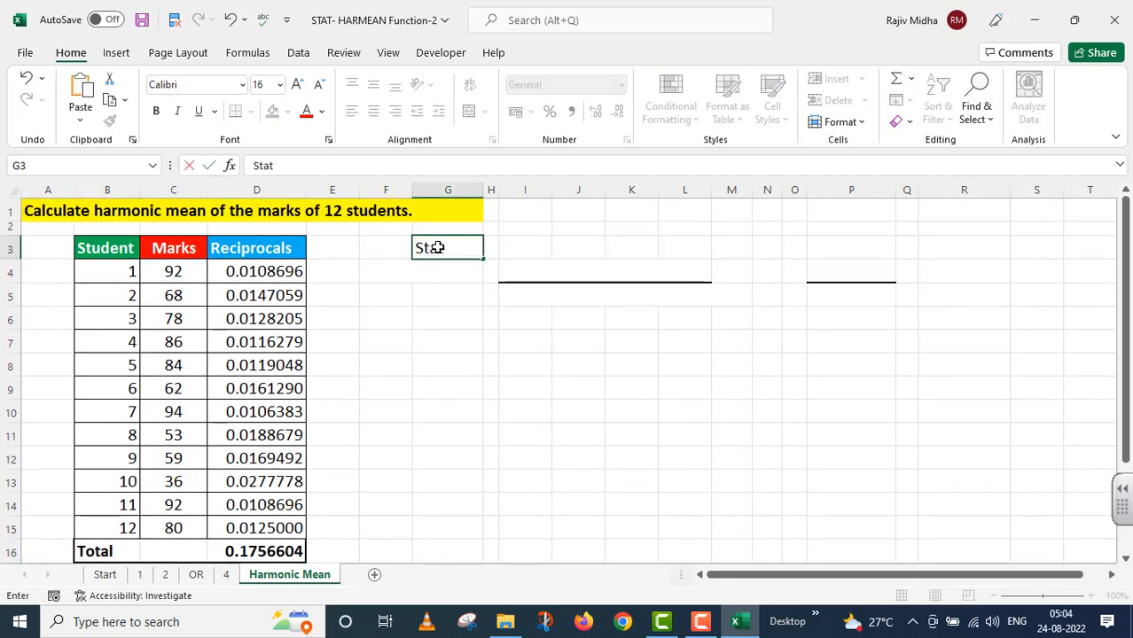
type("istical Form")
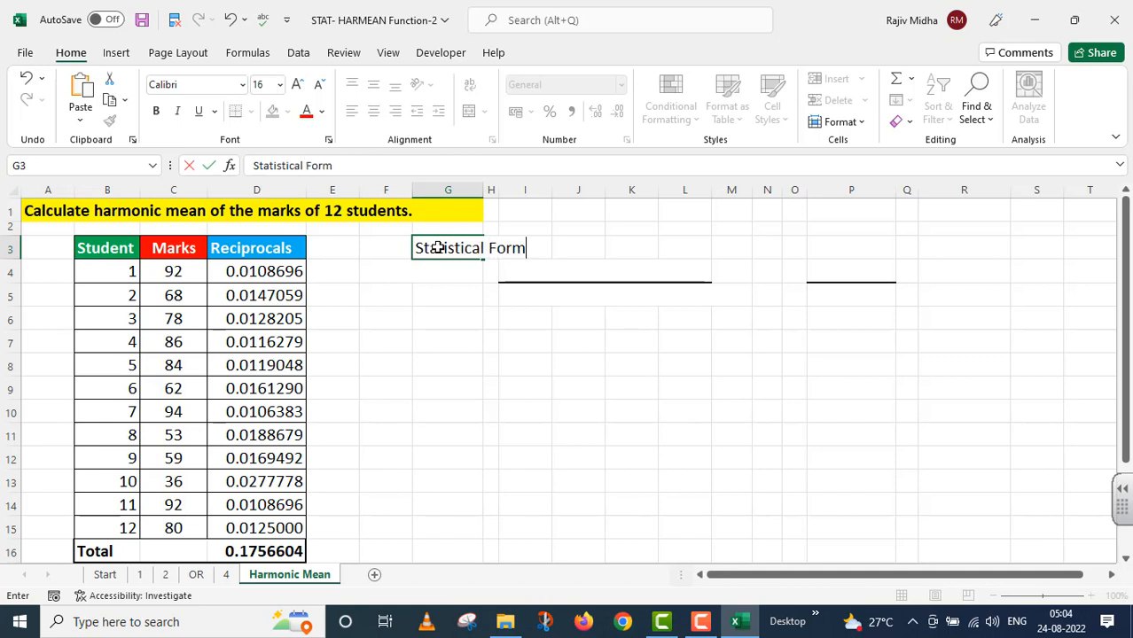
type("ula")
Label F4 "Harmonic Mean" and put an equals sign in H4
left_click(387, 272)
type("Har")
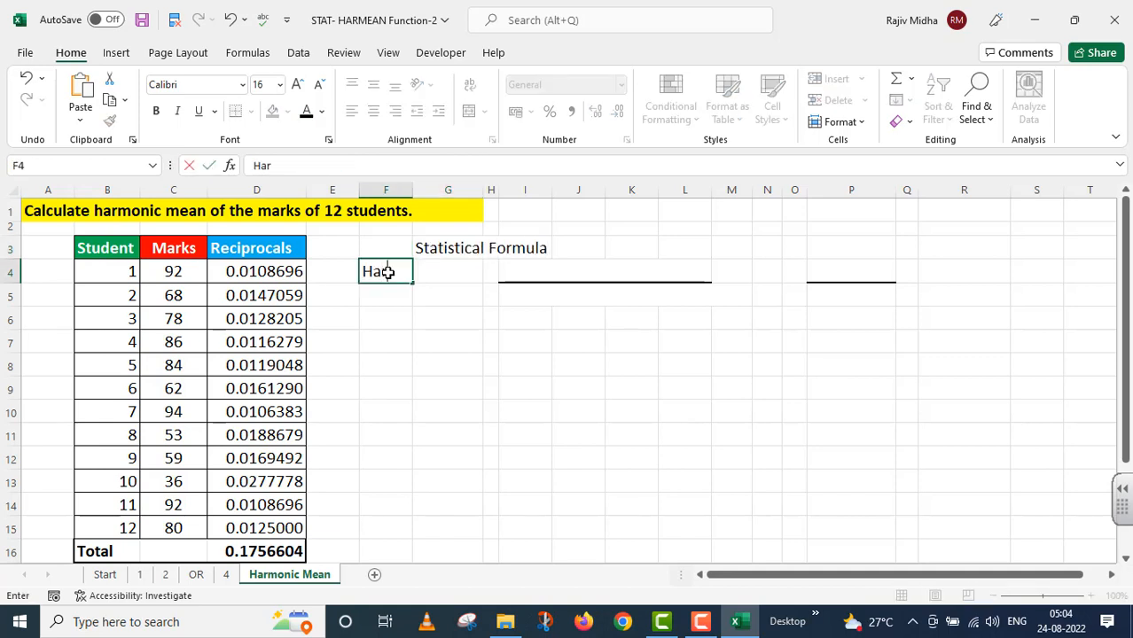
type("monic Mea")
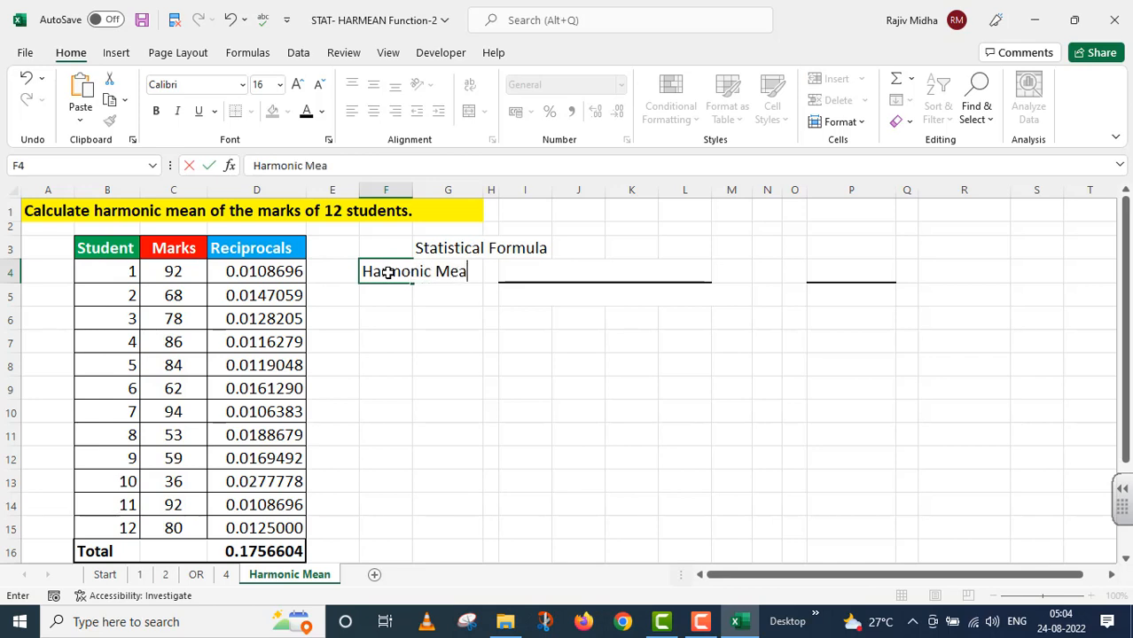
type("n")
left_click(490, 273)
type("=")
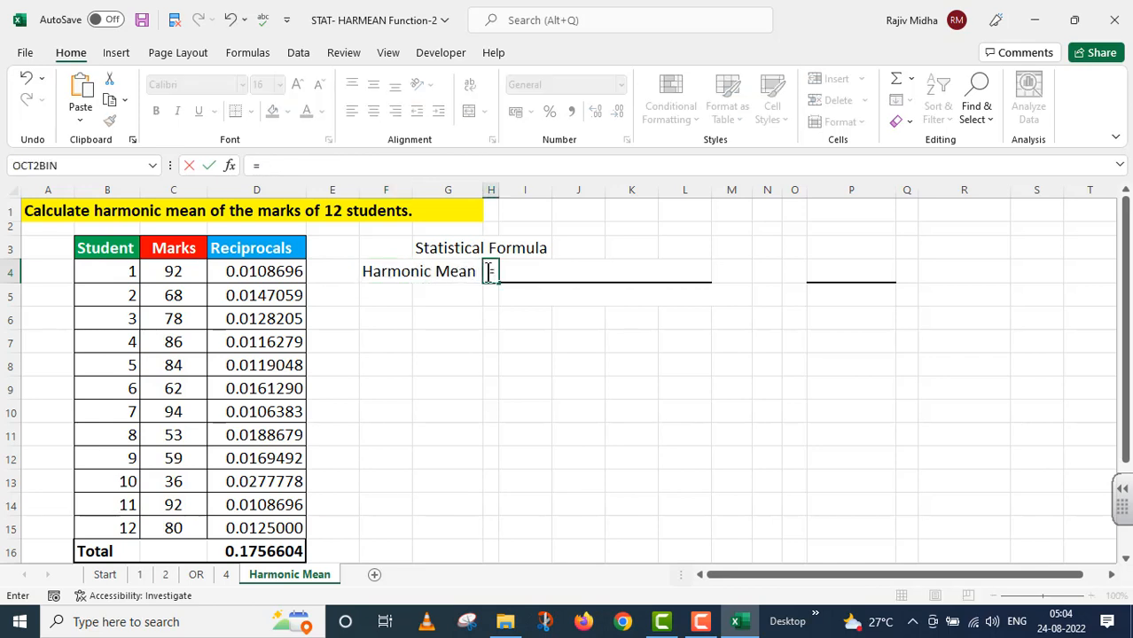
key("Return")
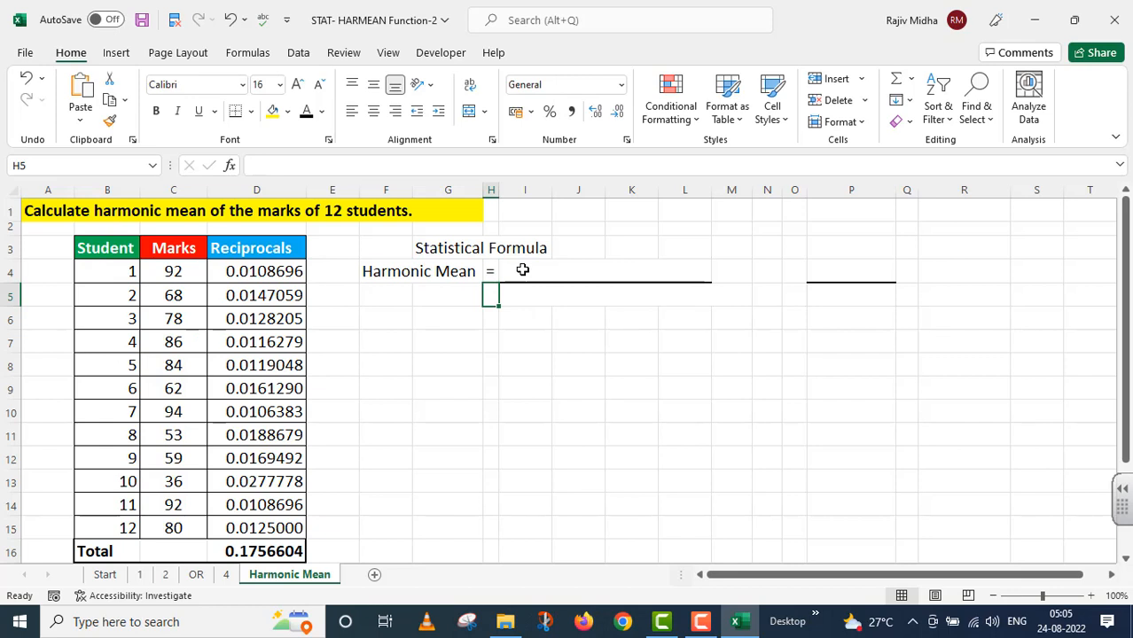
Apply the black font colour to the hidden numerator and denominator text in I4 and I5
left_click(523, 270)
left_click(305, 113)
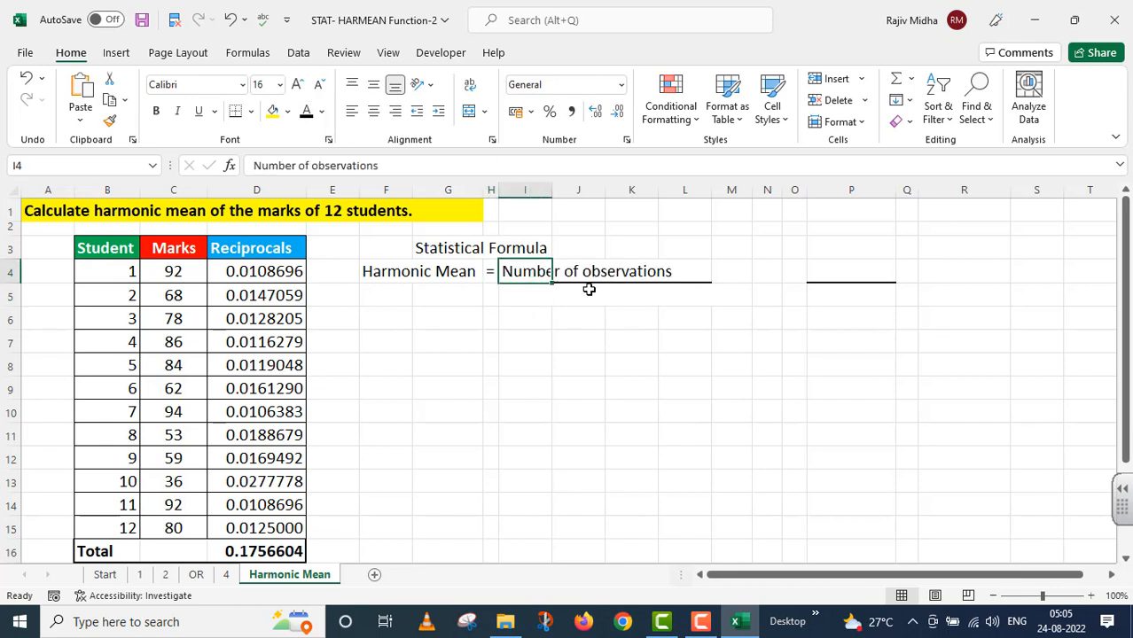
left_click(540, 295)
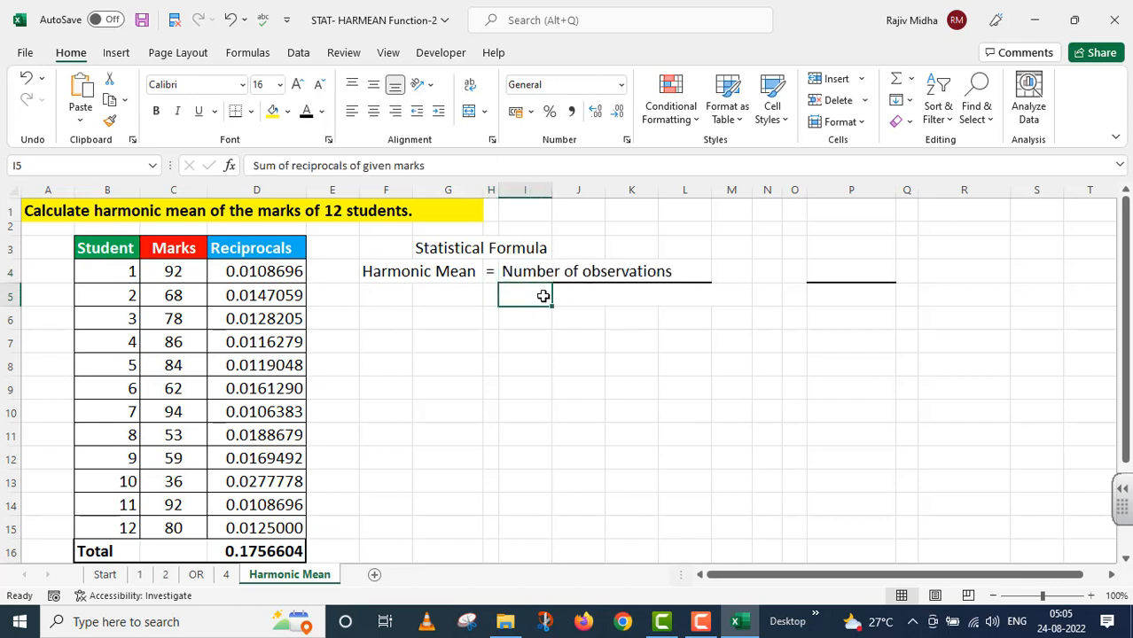
left_click(306, 112)
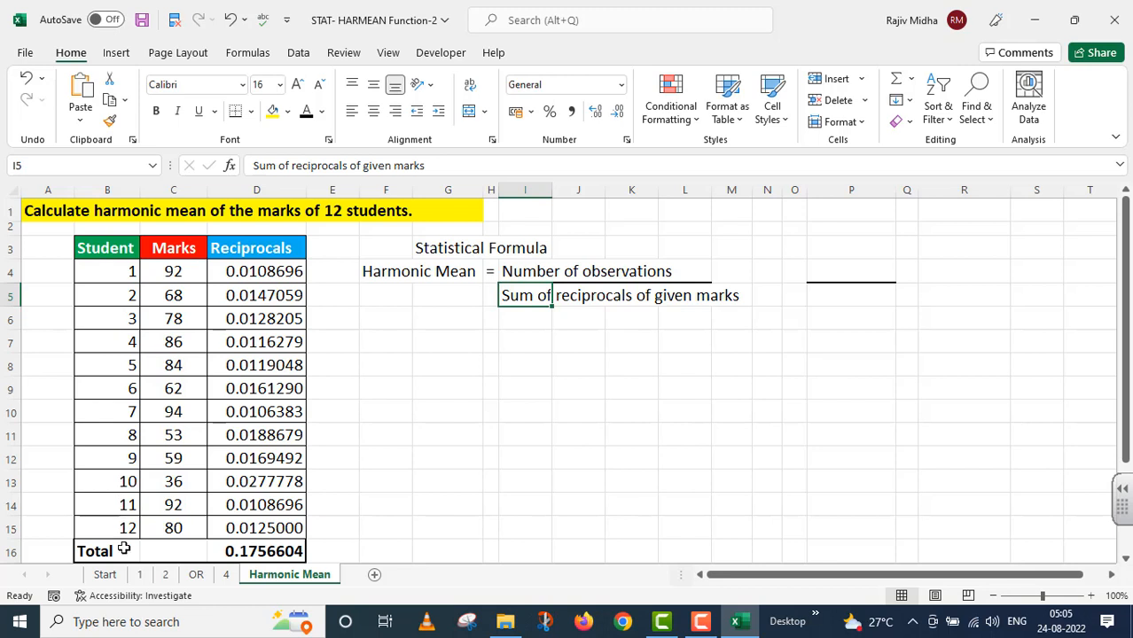
Write the fraction's values, 12 in P4 and 0.1756604 in P5, with equals signs in O4 and Q4
left_click(823, 273)
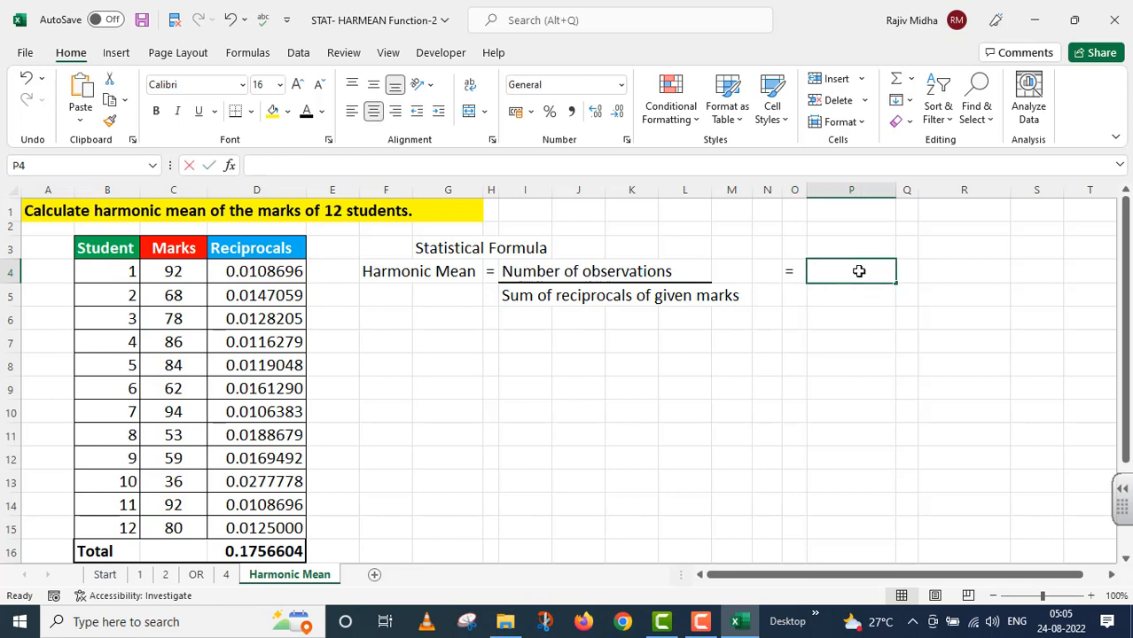
type("12")
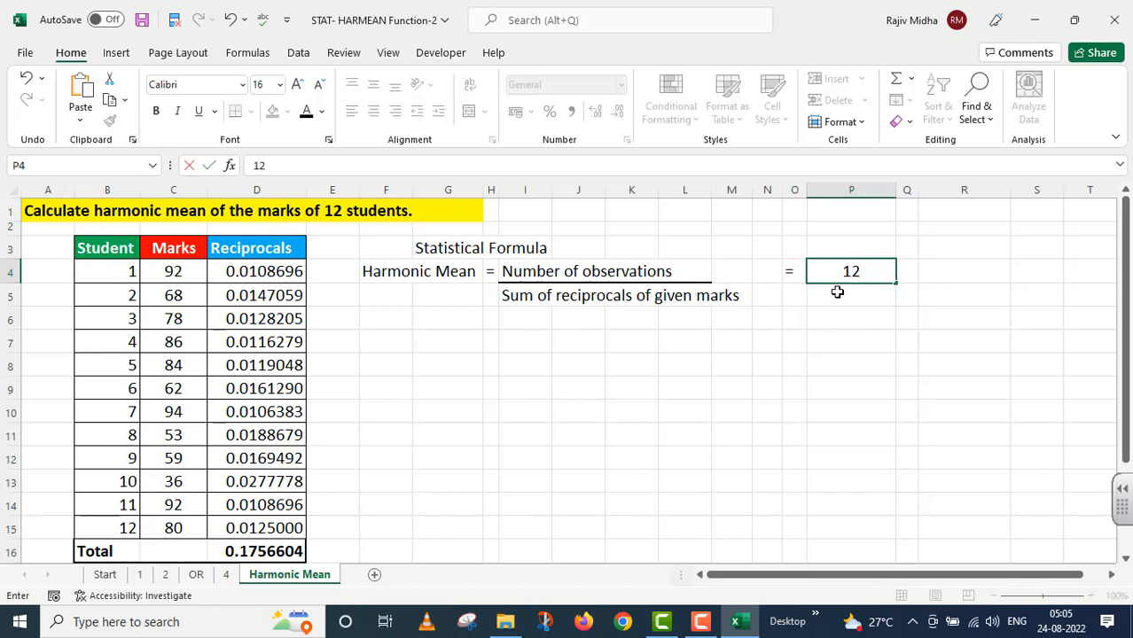
key("Return")
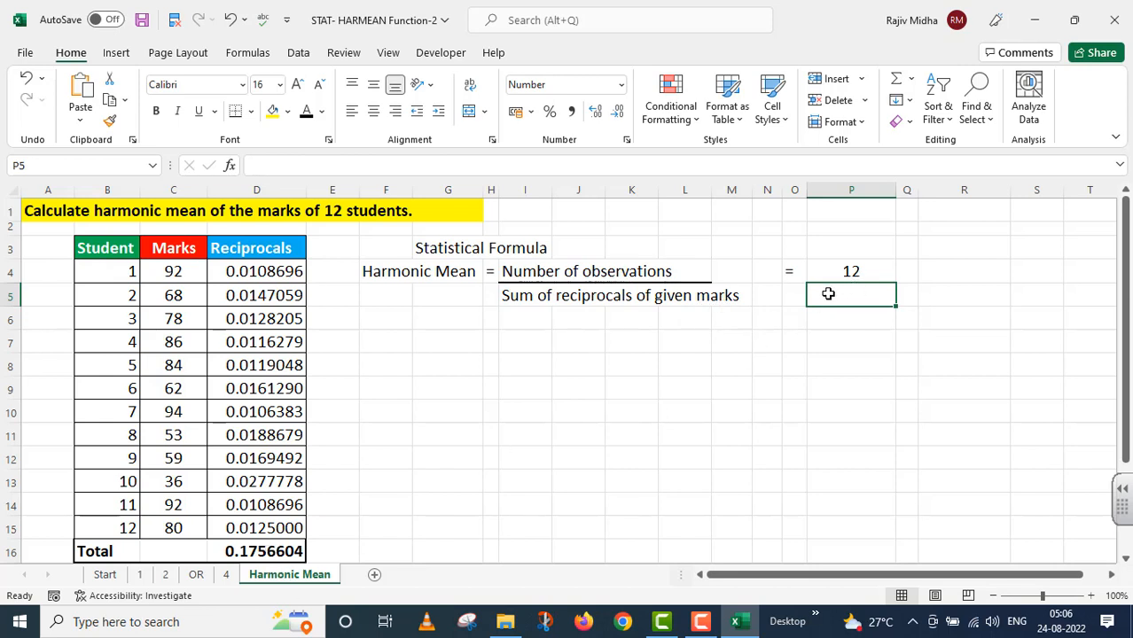
type("0.1")
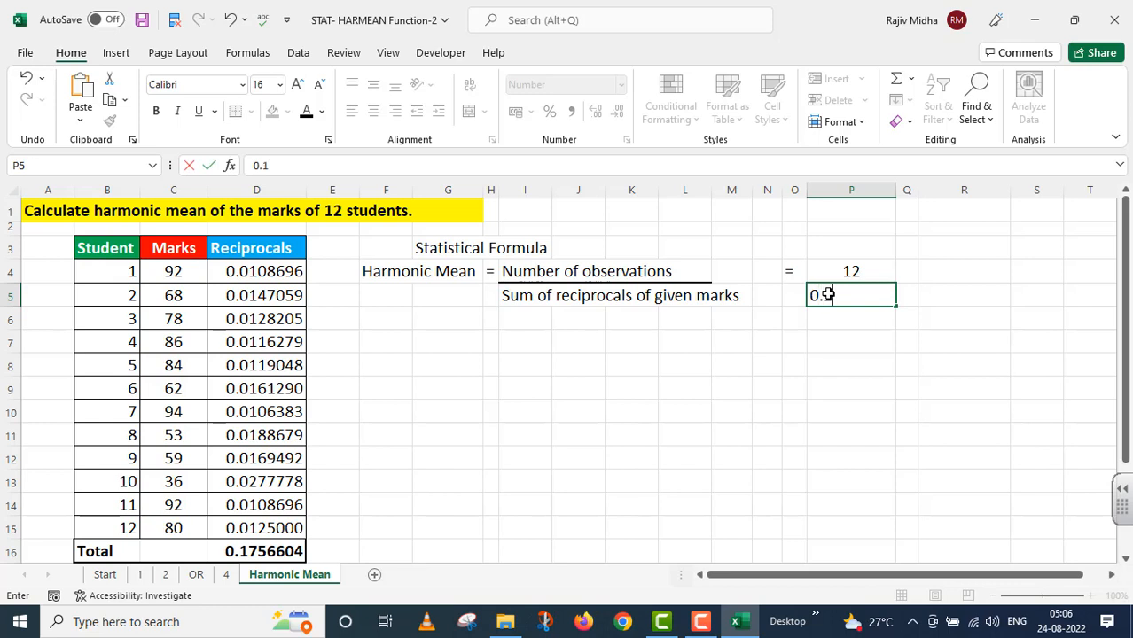
type("756604")
left_click(904, 294)
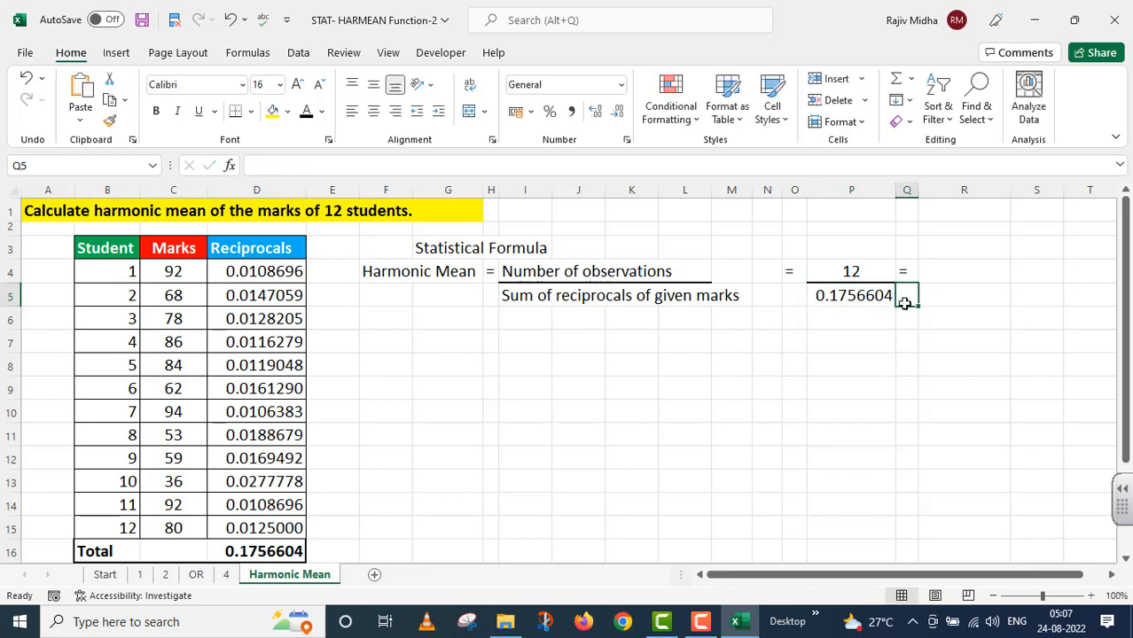
Calculate the harmonic mean in R4 with the formula =P4/P5
left_click(949, 275)
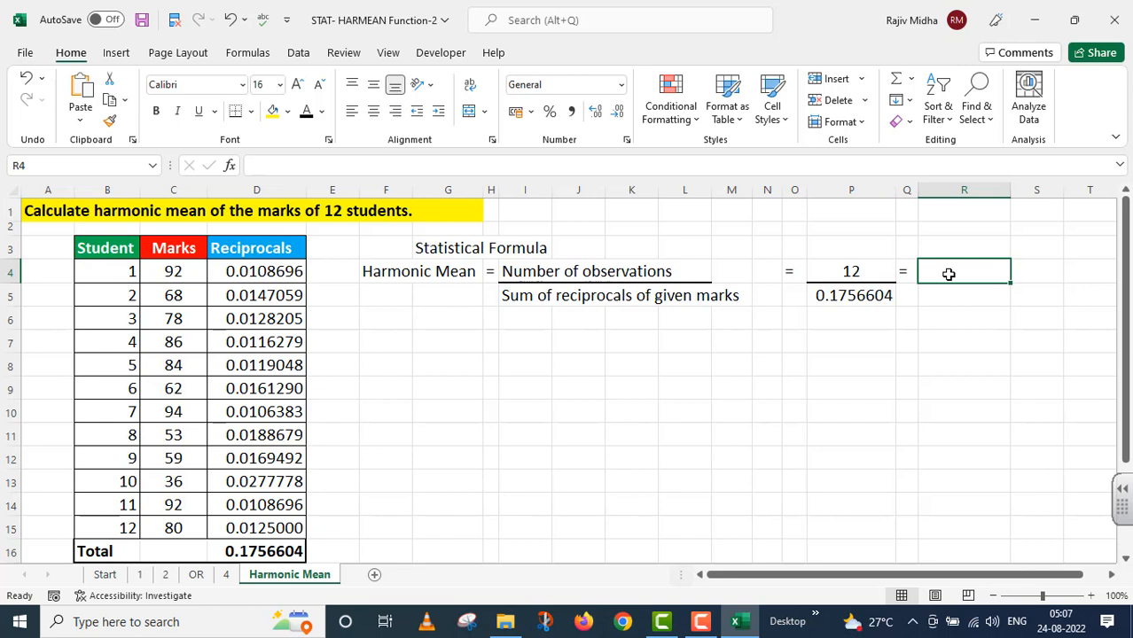
type("=")
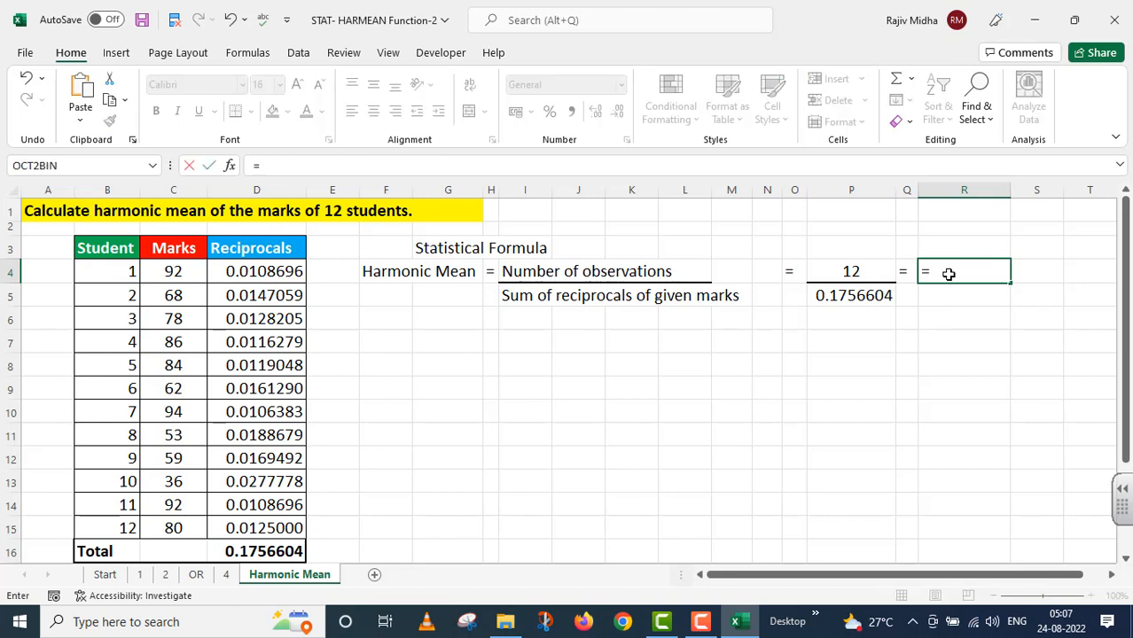
left_click(873, 270)
type("/")
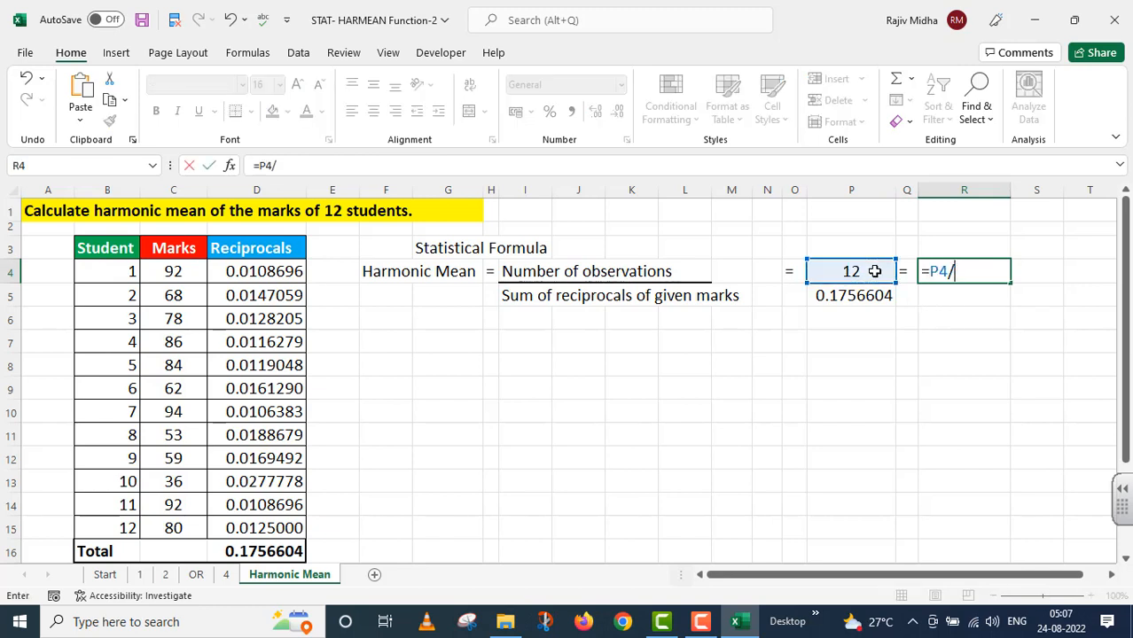
left_click(846, 299)
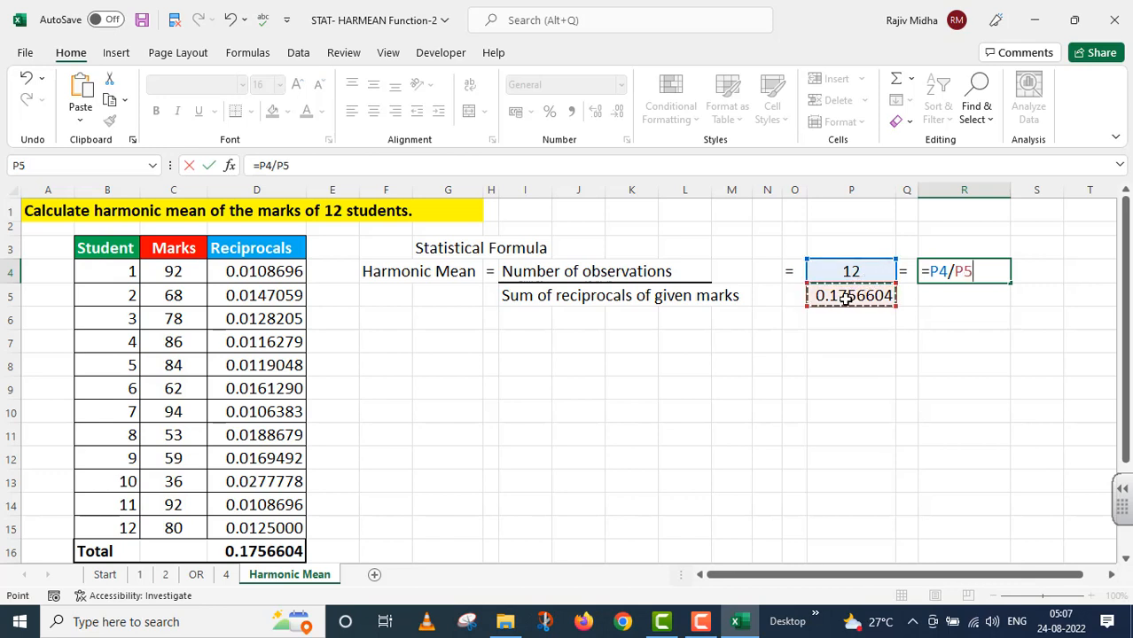
key("Return")
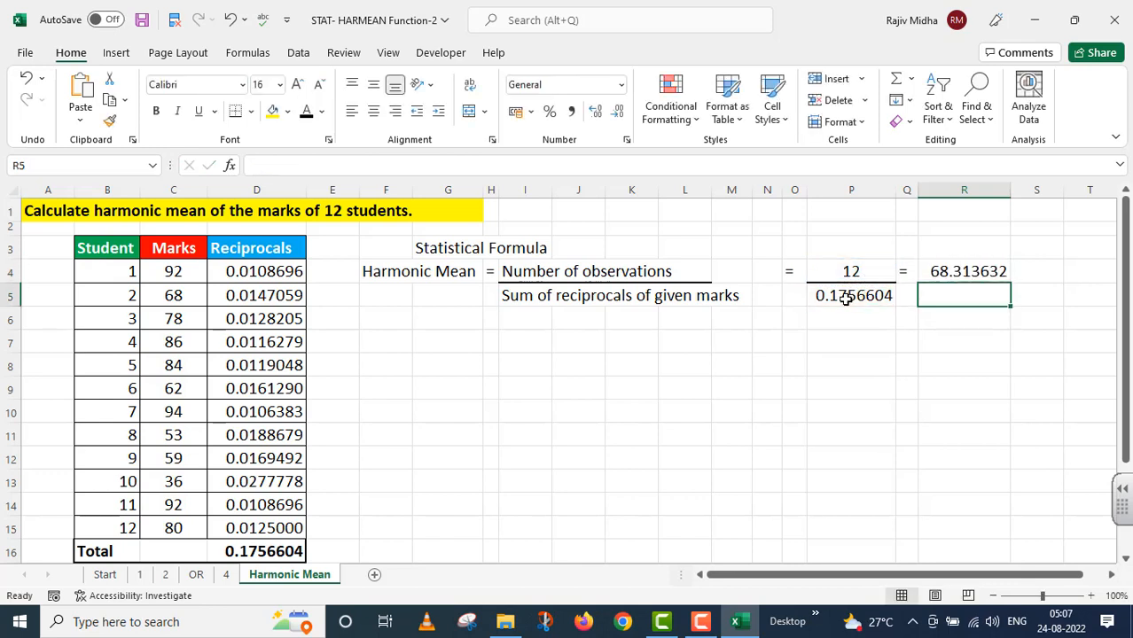
left_click(965, 272)
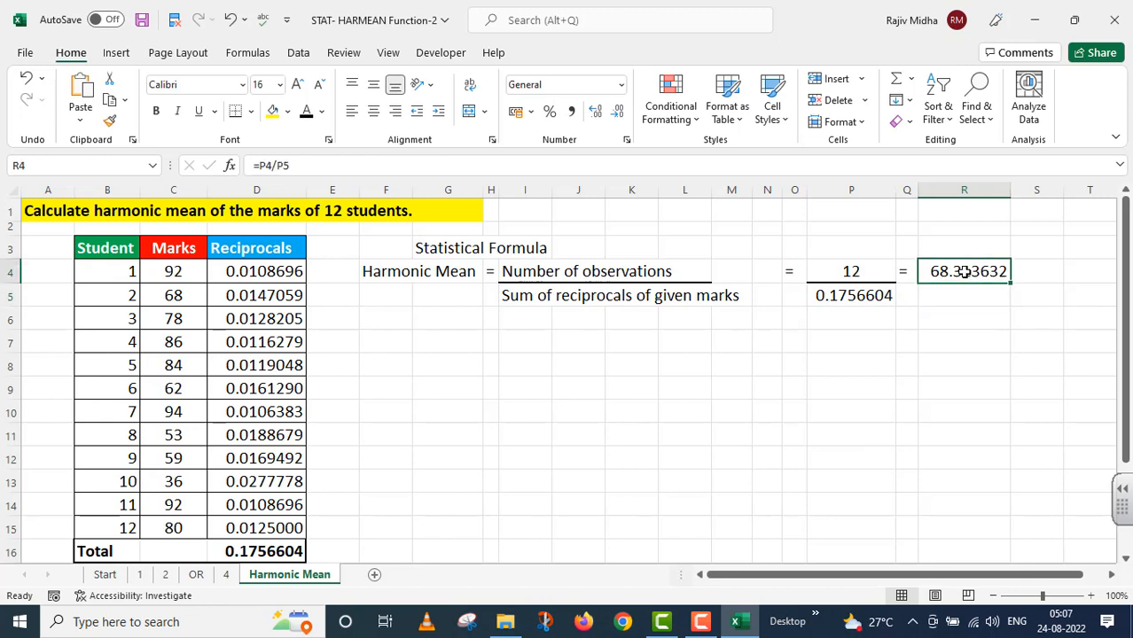
Show the formula =P4/P5 from R4 as plain text in S4, beside the result
left_click_drag(301, 166, 250, 166)
key("ctrl+c")
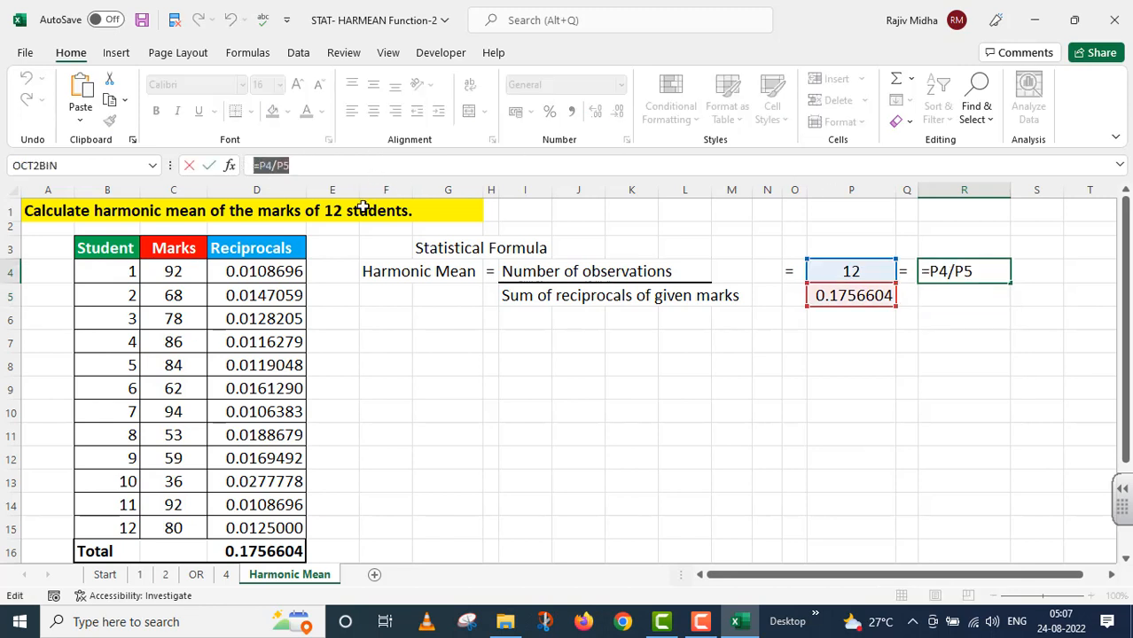
key("Return")
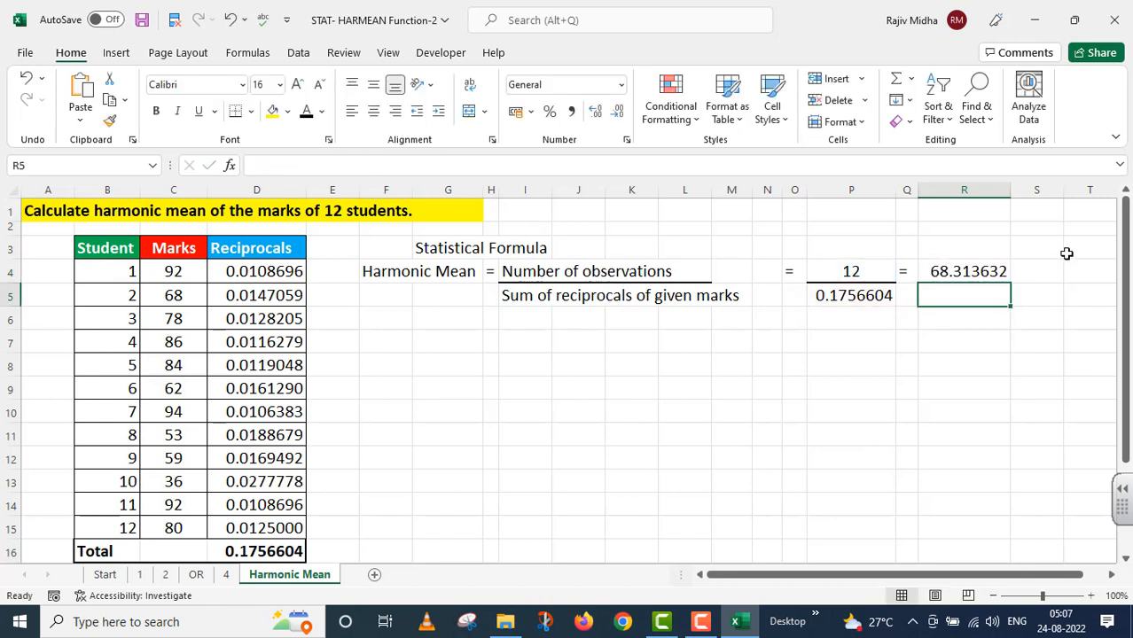
left_click(1042, 269)
key("ctrl+v")
key("Home")
type("'")
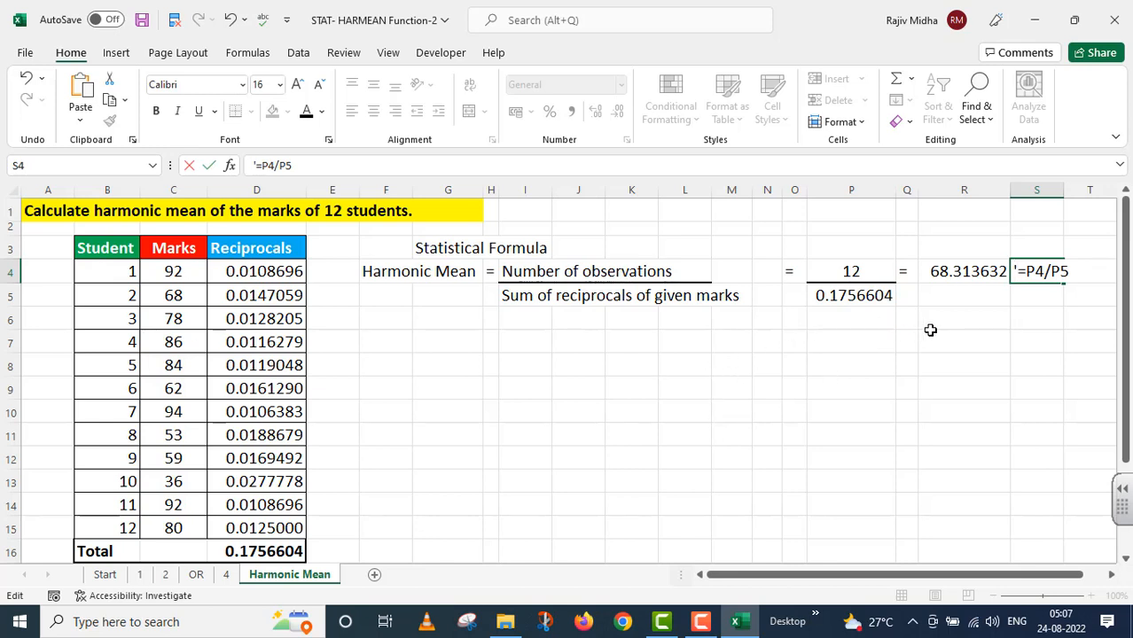
Label P7 "Using EXCEL"
left_click(832, 342)
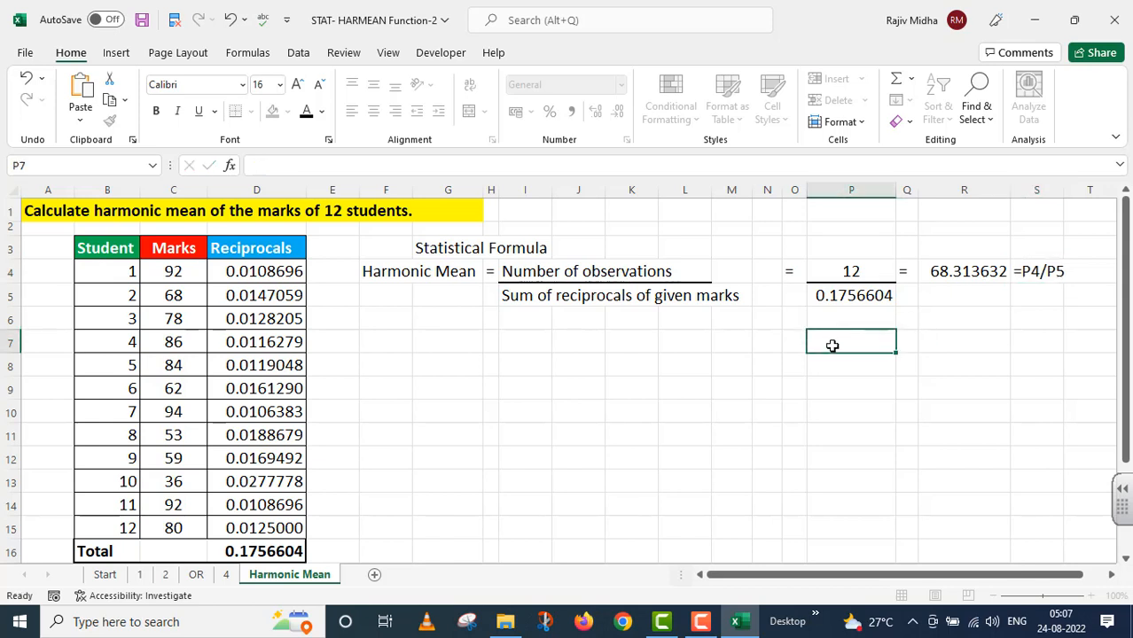
type("Usi")
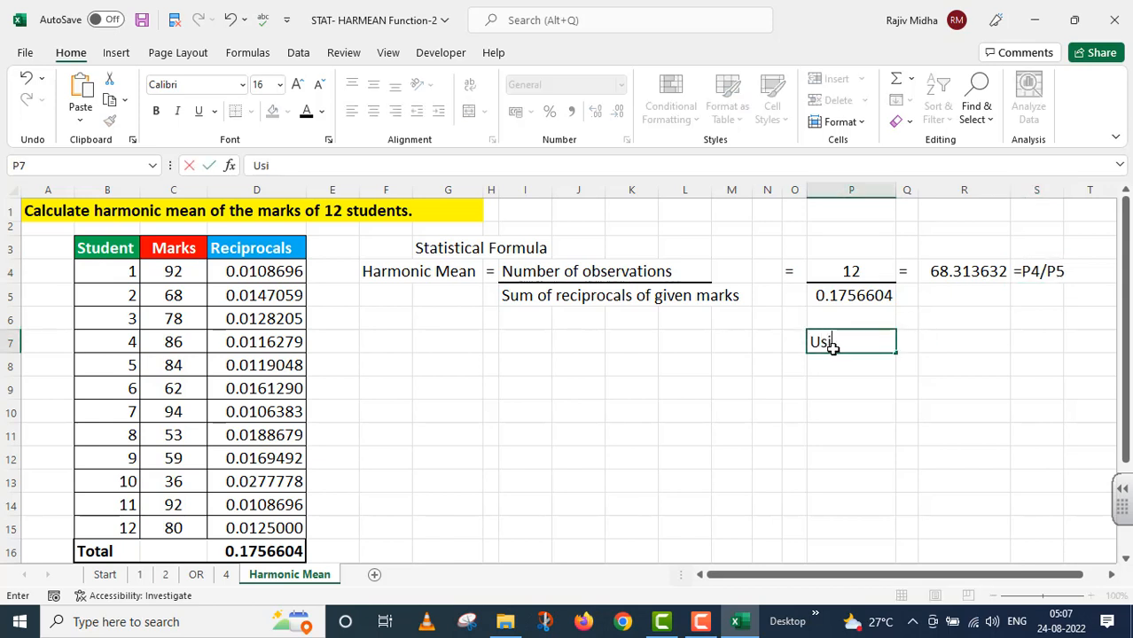
type("ng EXCE")
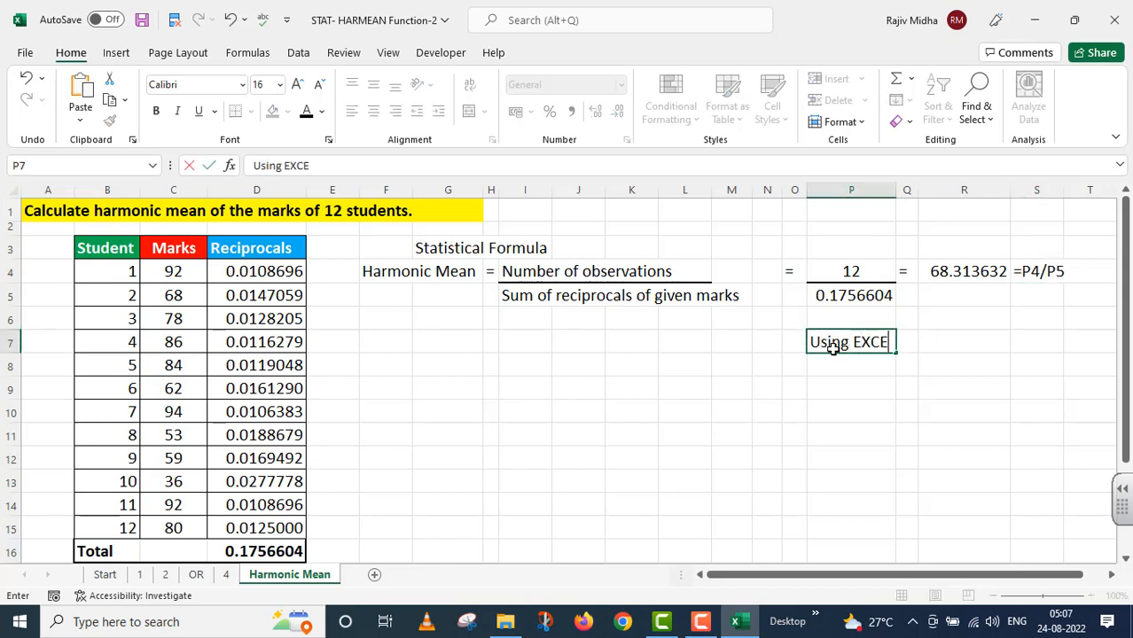
type("L")
key("Return")
Calculate the harmonic mean of the marks in R7 with the formula =HARMEAN(C4:C15)
double_click(954, 344)
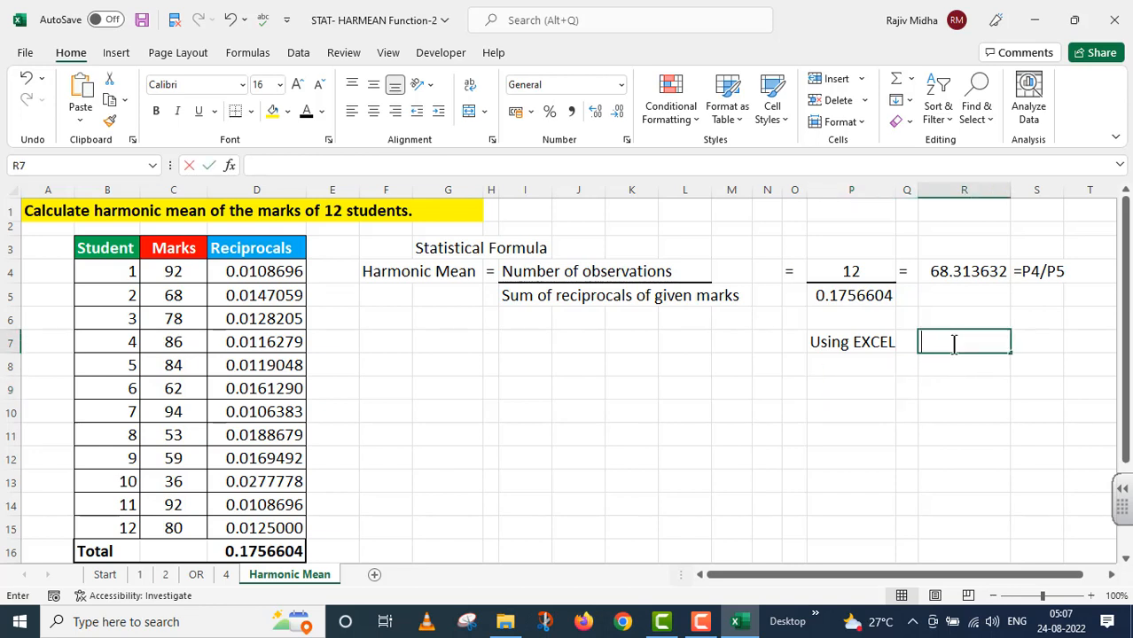
type("=HAR")
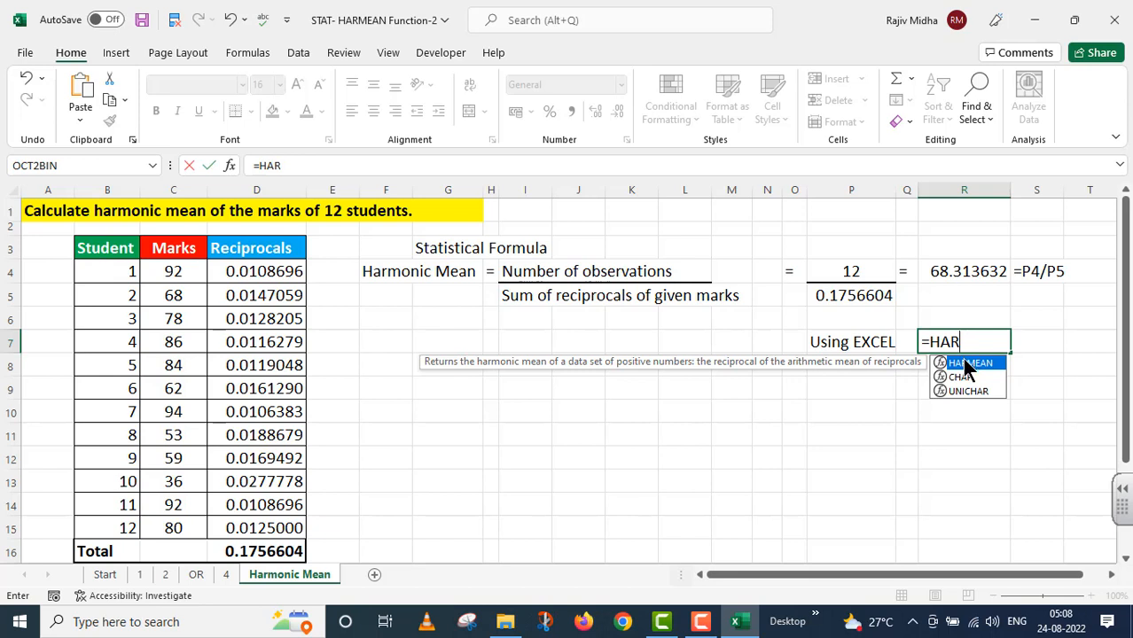
double_click(965, 364)
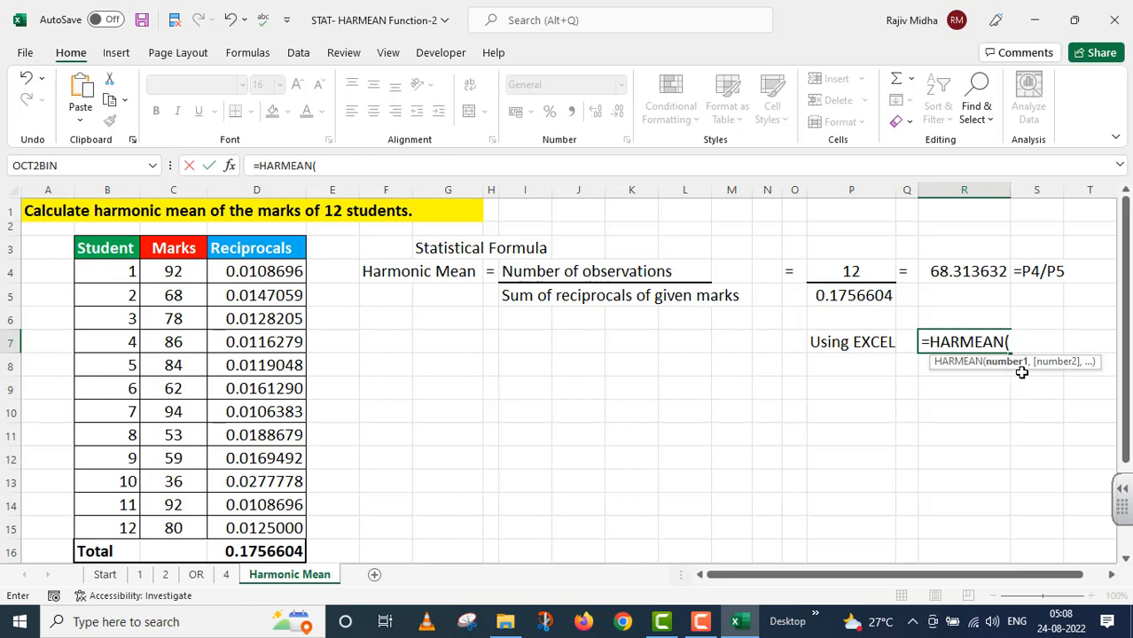
left_click_drag(188, 271, 191, 527)
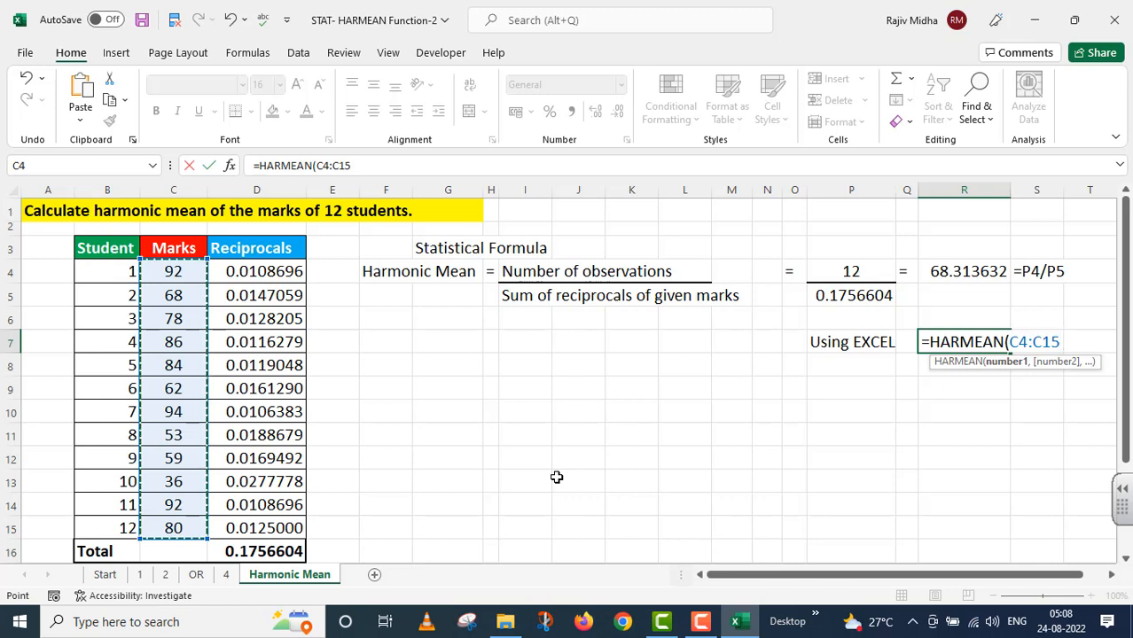
type(")")
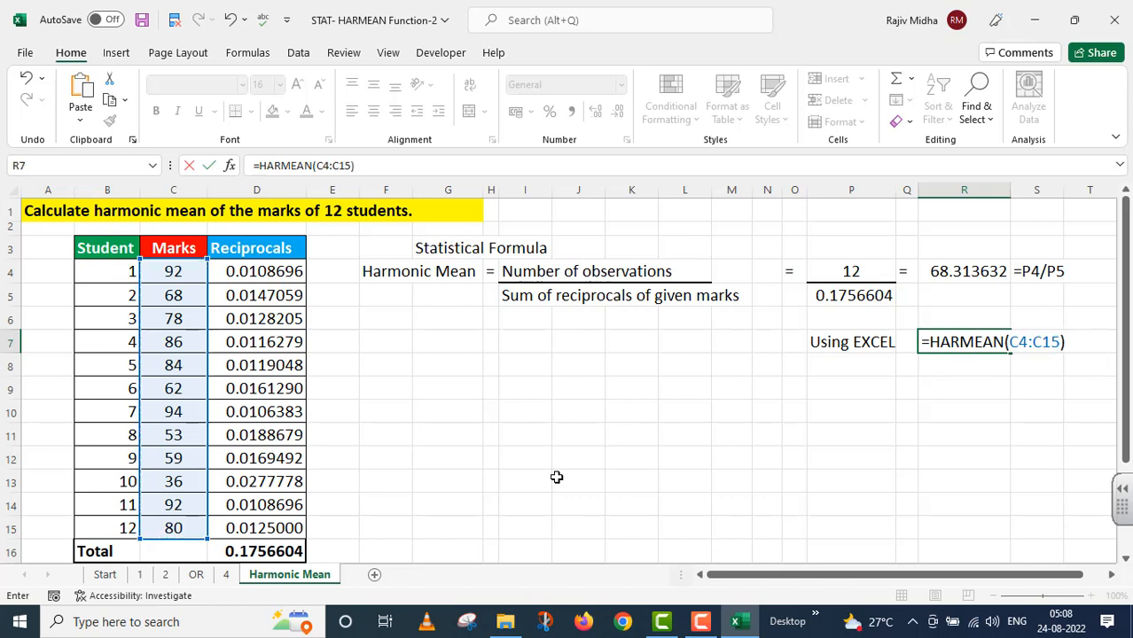
key("Return")
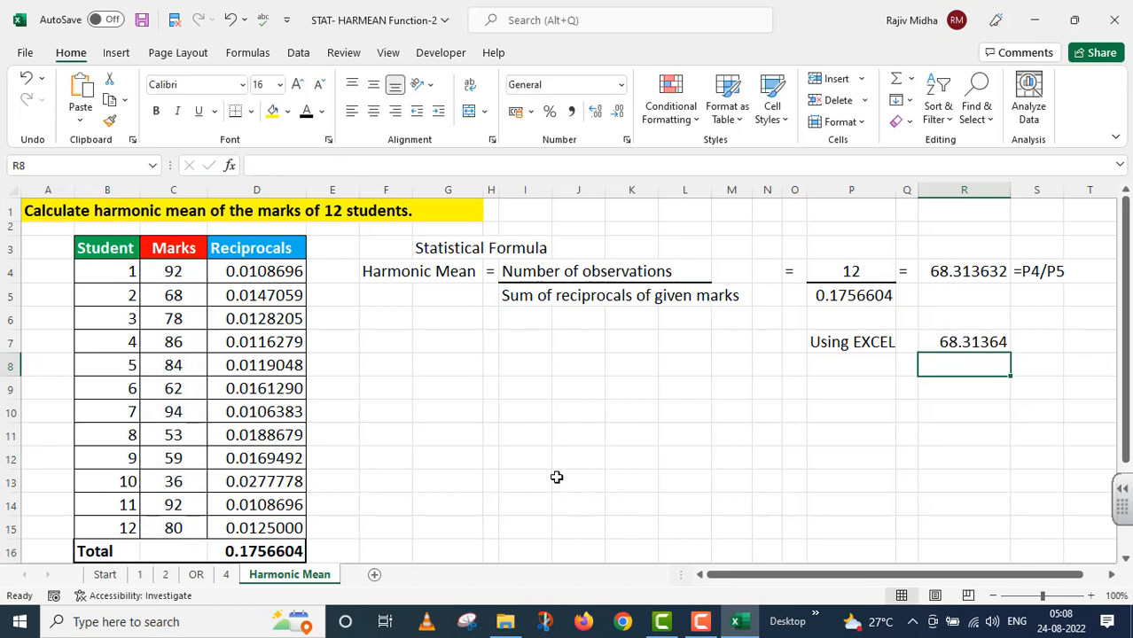
Highlight the "Using EXCEL" label in P7 with the yellow fill colour
left_click(835, 340)
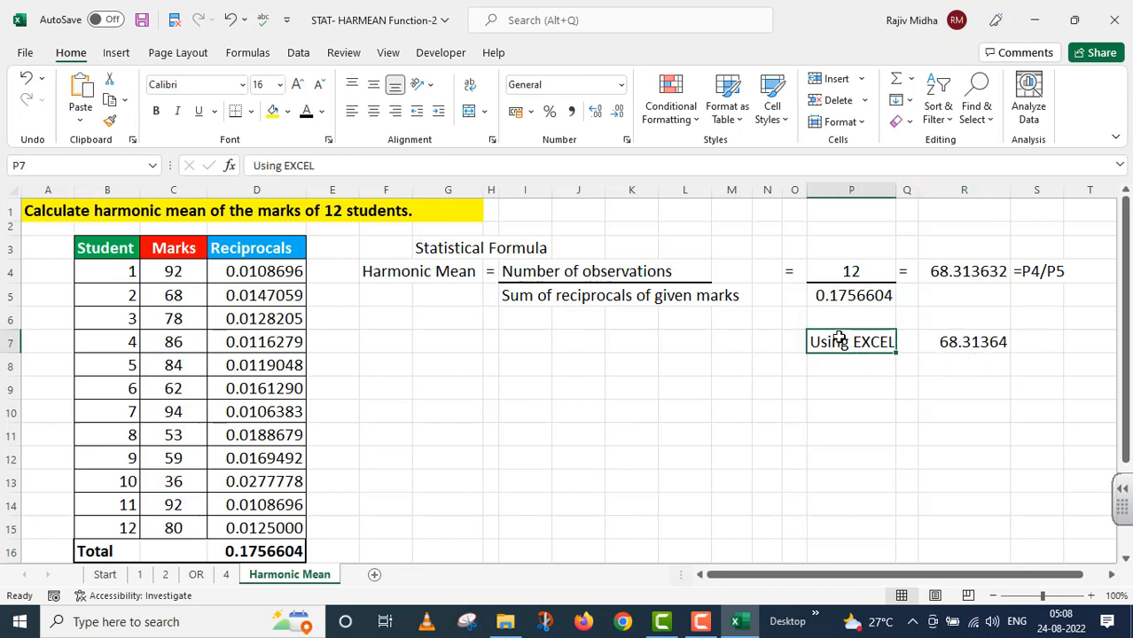
left_click(276, 115)
left_click(684, 388)
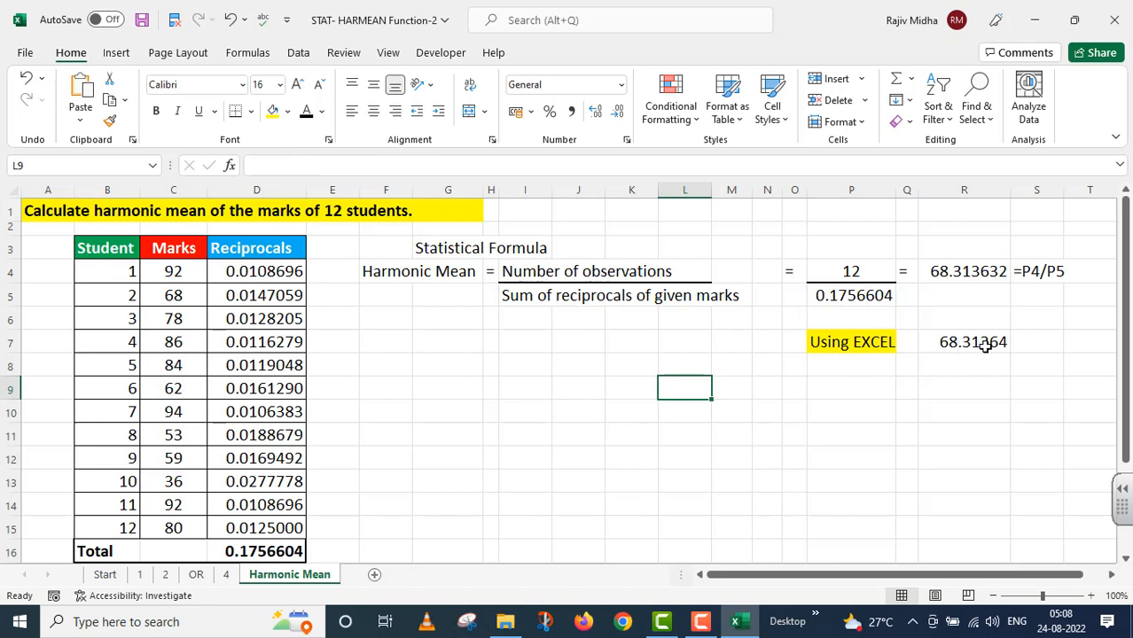
Show R7's formula =HARMEAN(C4:C15) as plain text in R8, directly below the result
left_click(985, 346)
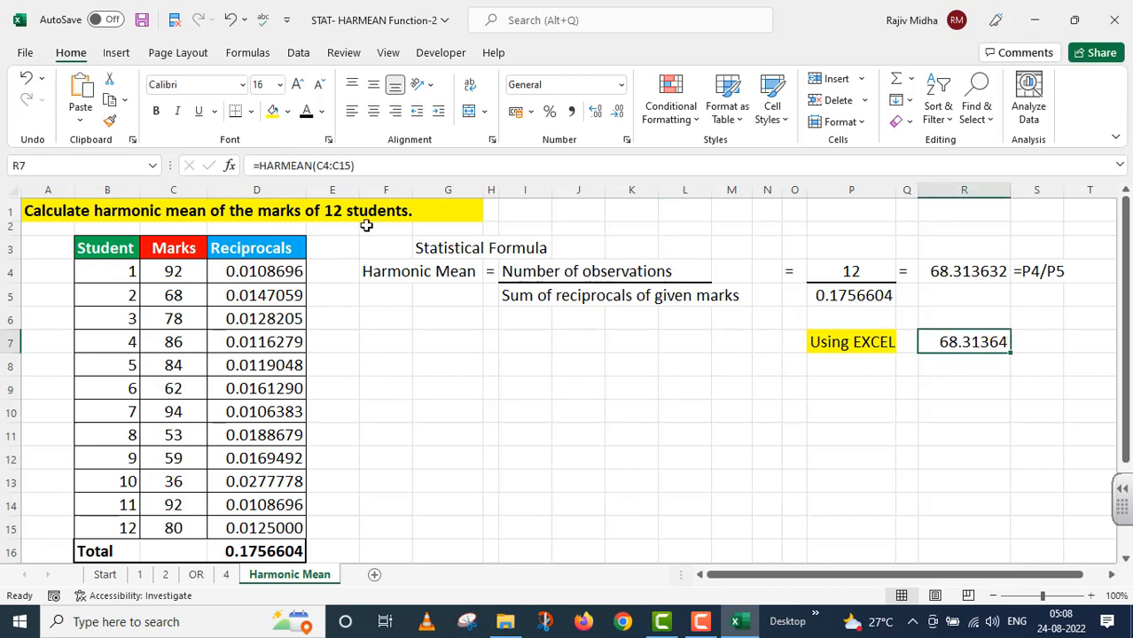
triple_click(379, 165)
key("ctrl+c")
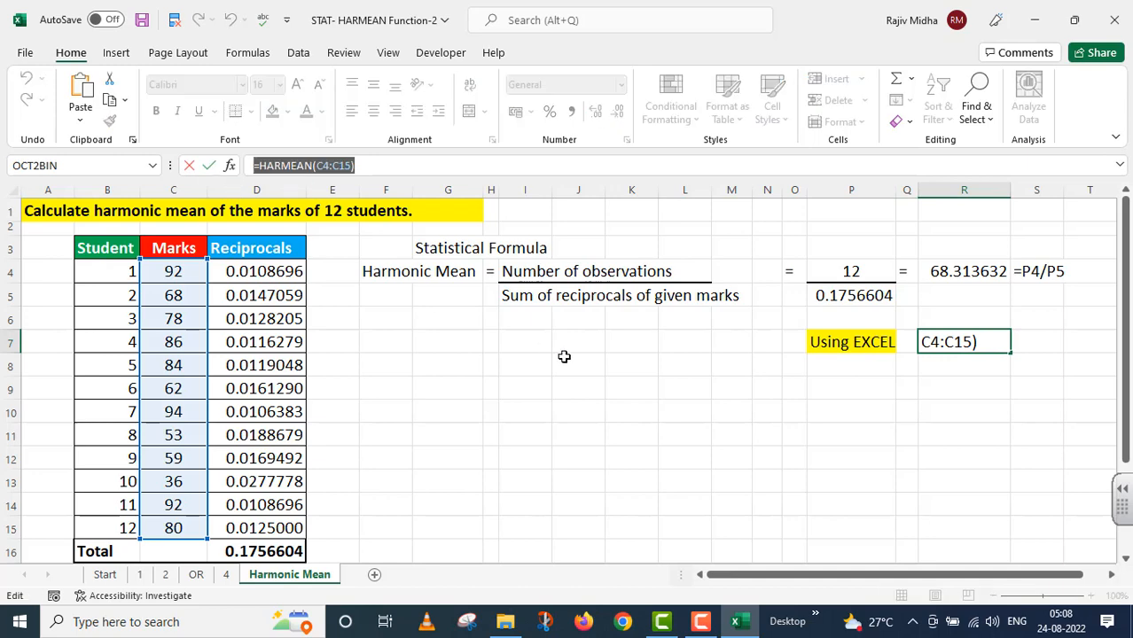
key("Return")
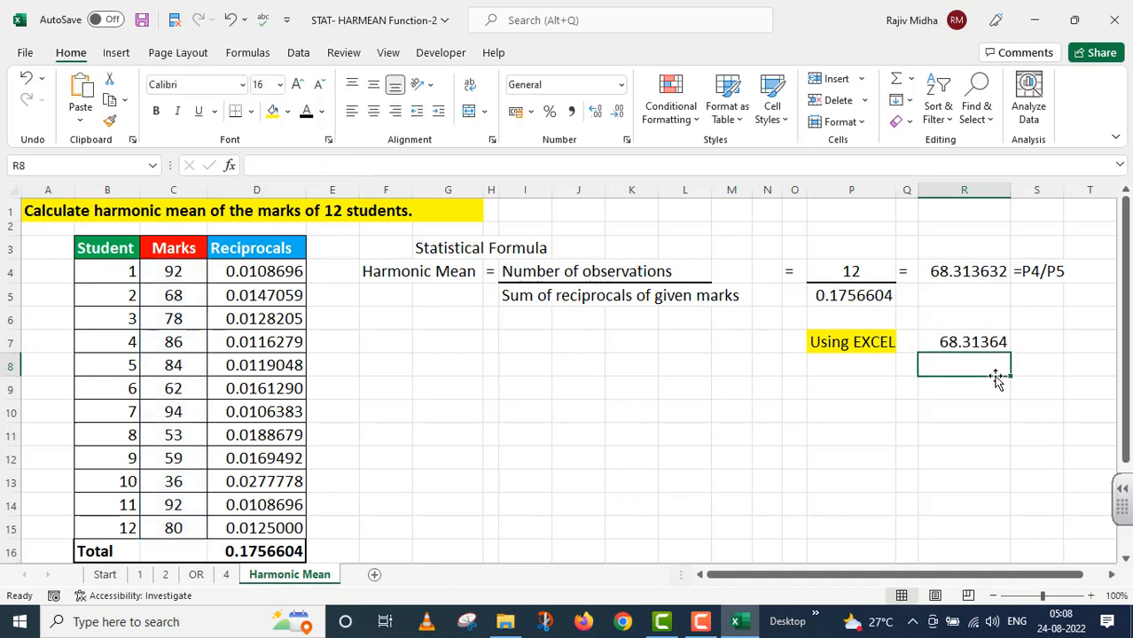
double_click(944, 363)
key("ctrl+v")
key("Home")
type("'")
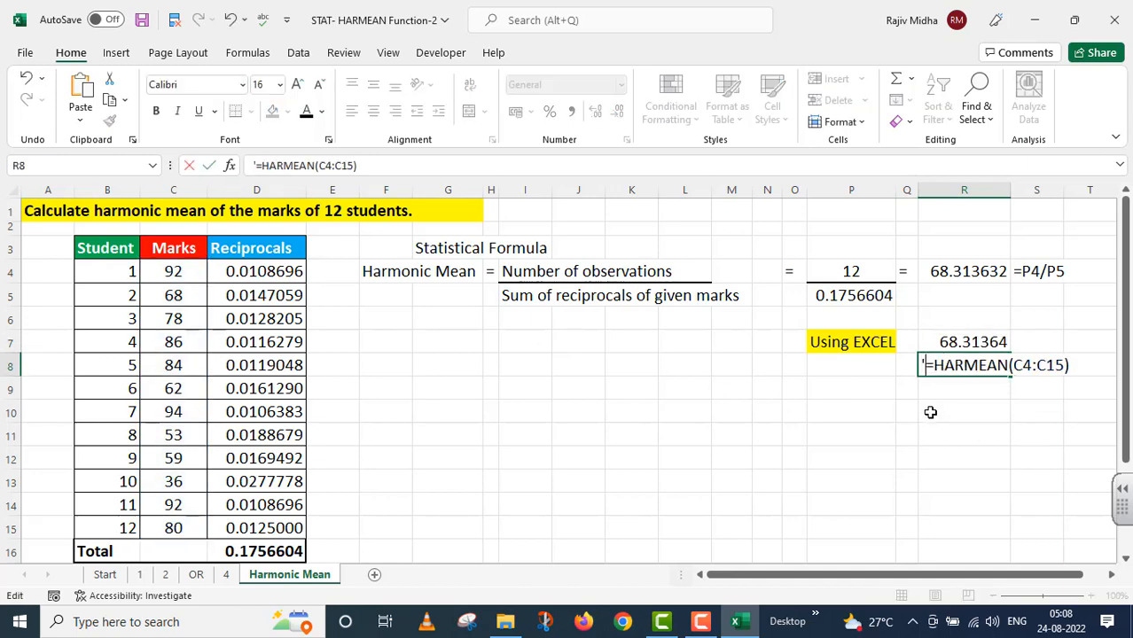
left_click(956, 417)
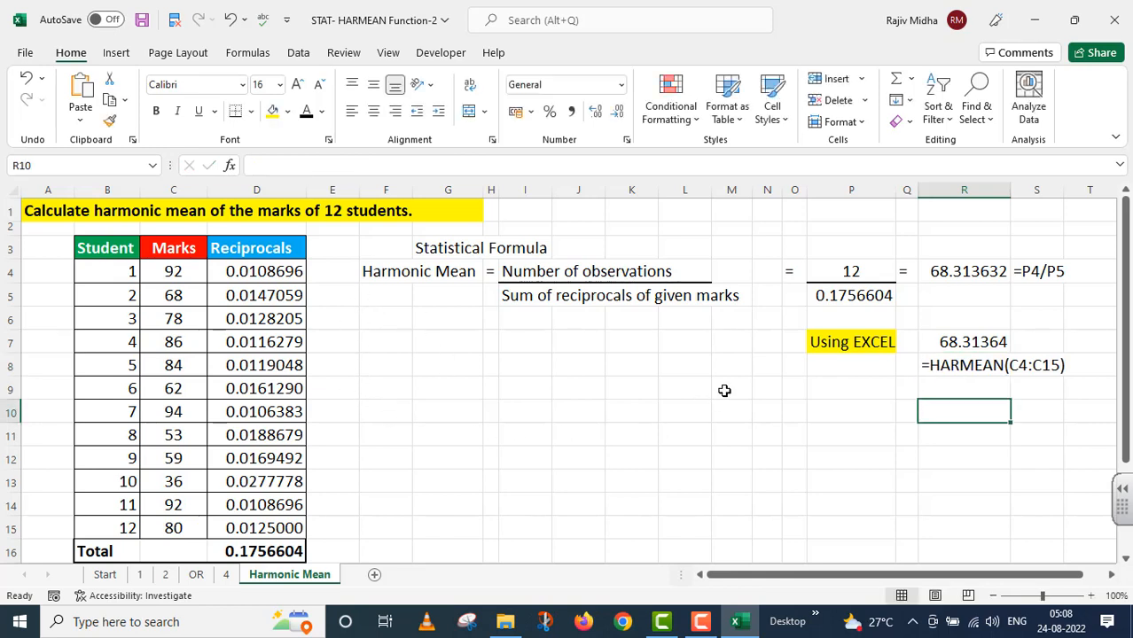
Highlight the "Statistical Formula" heading across G3:I3 with the yellow fill colour
left_click_drag(435, 249, 530, 249)
left_click(273, 110)
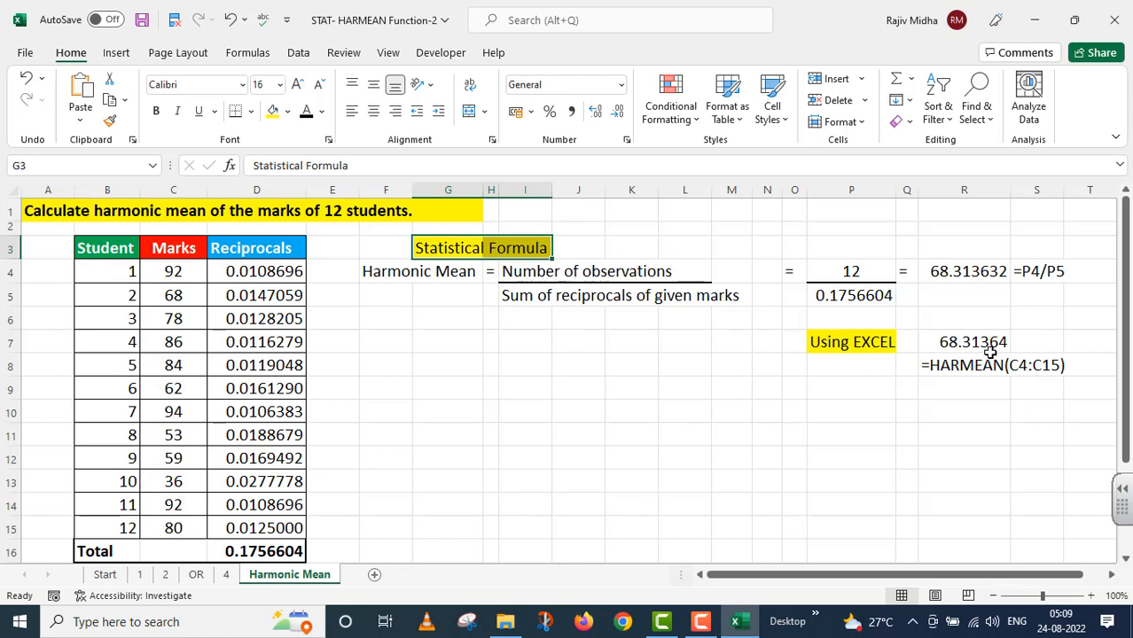
Reduce the displayed decimals of both harmonic mean results, R4 and R7, to four places
left_click(986, 268)
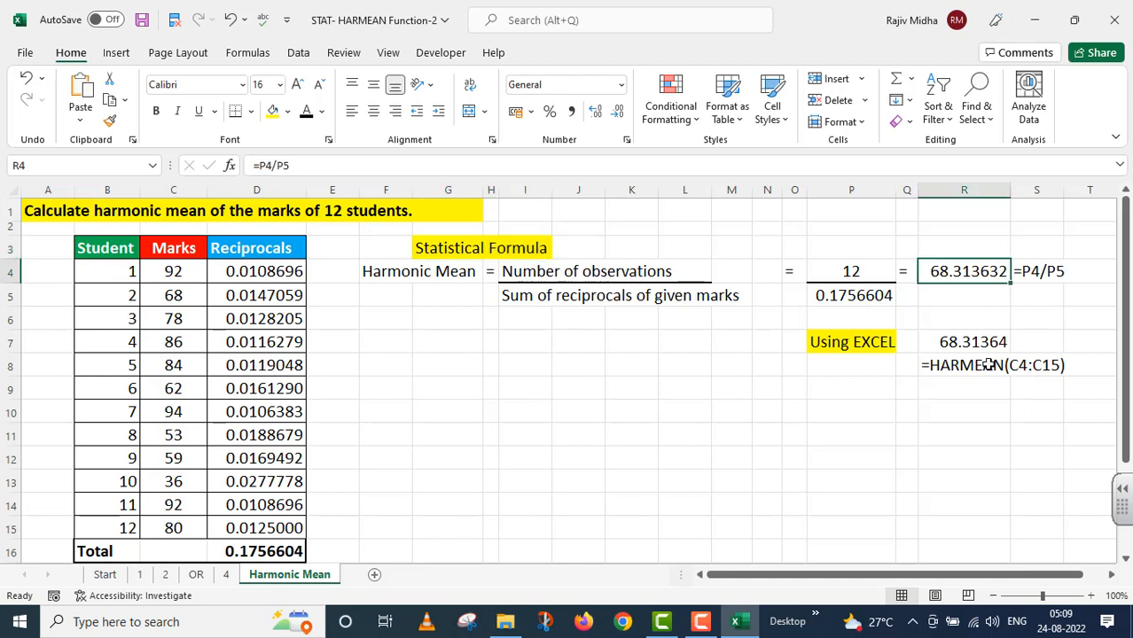
left_click(623, 118)
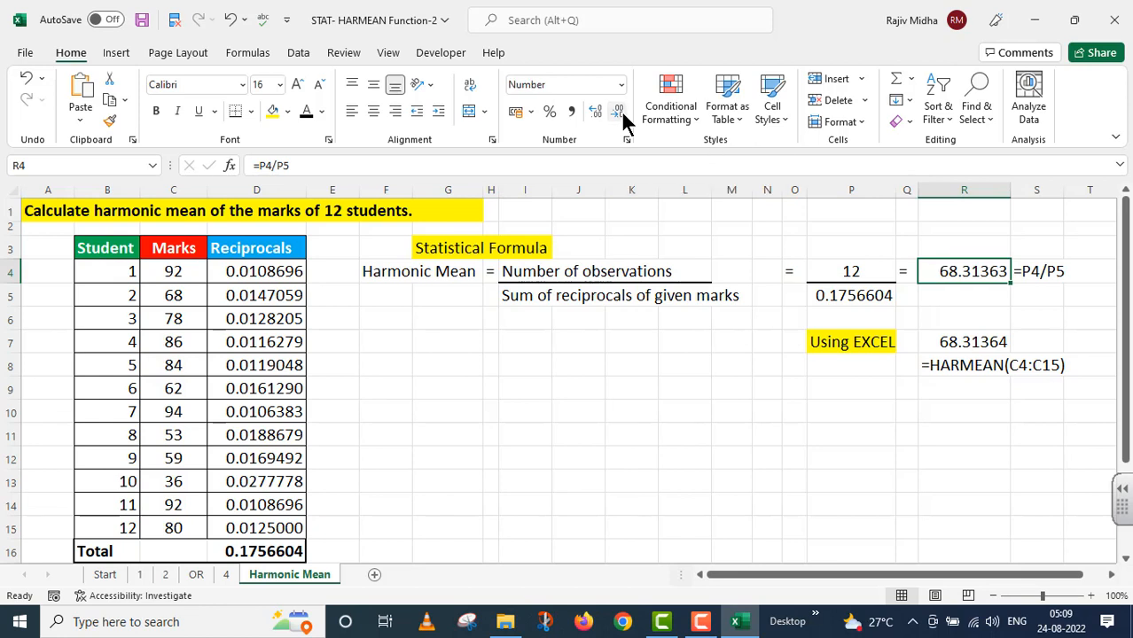
left_click(623, 117)
key("Down")
key("Down")
key("Down")
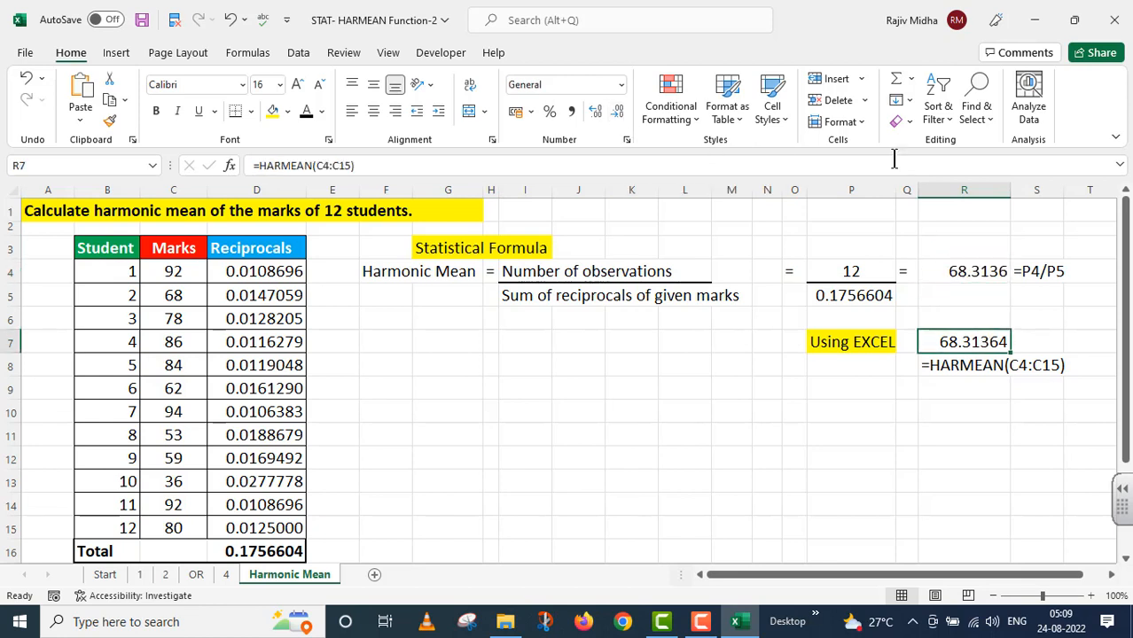
left_click(621, 115)
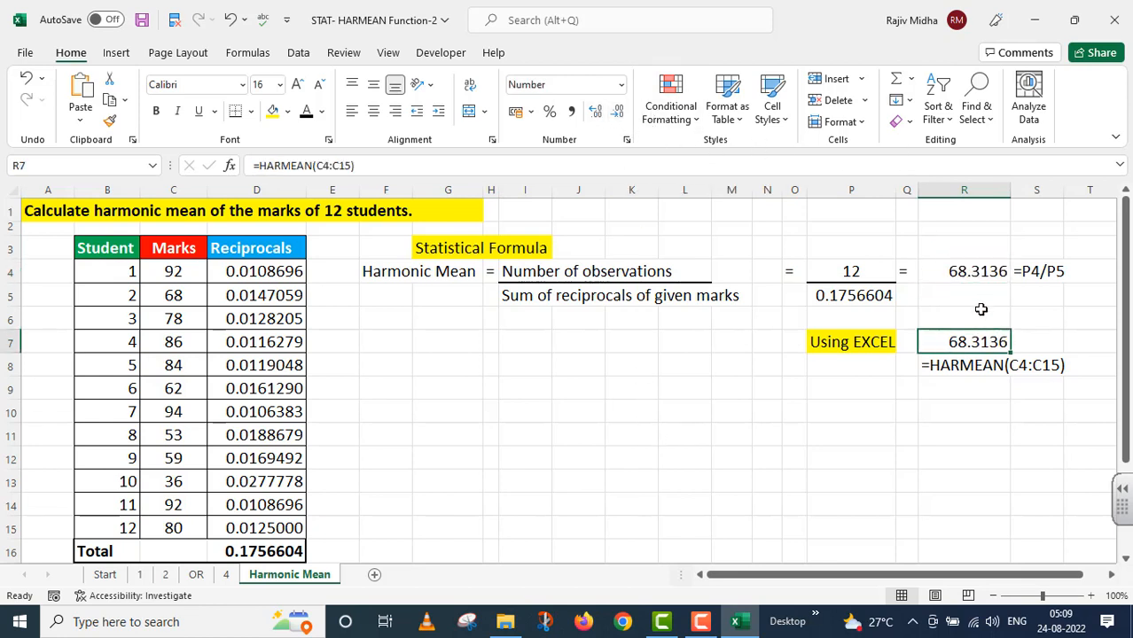